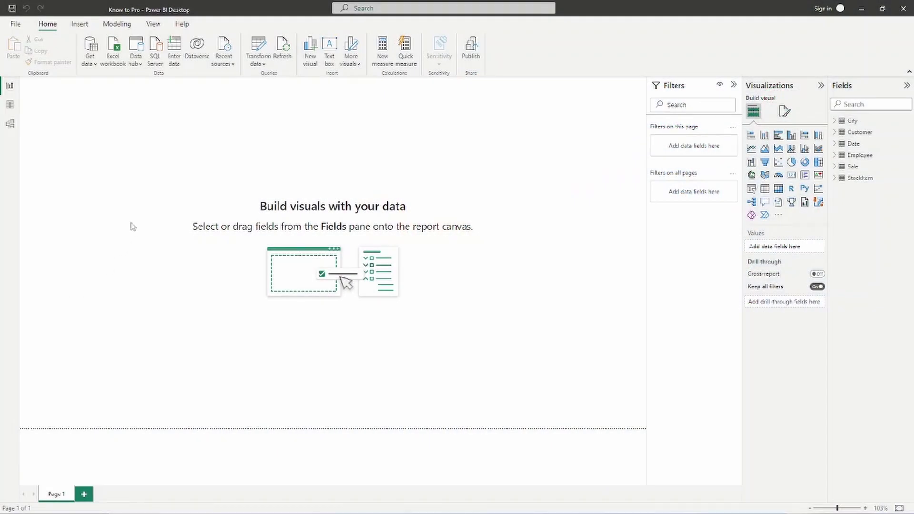
Switch to the model diagram and mark the available views and Model view with arrows
{"action": "left_click", "coordinate": [10, 124]}
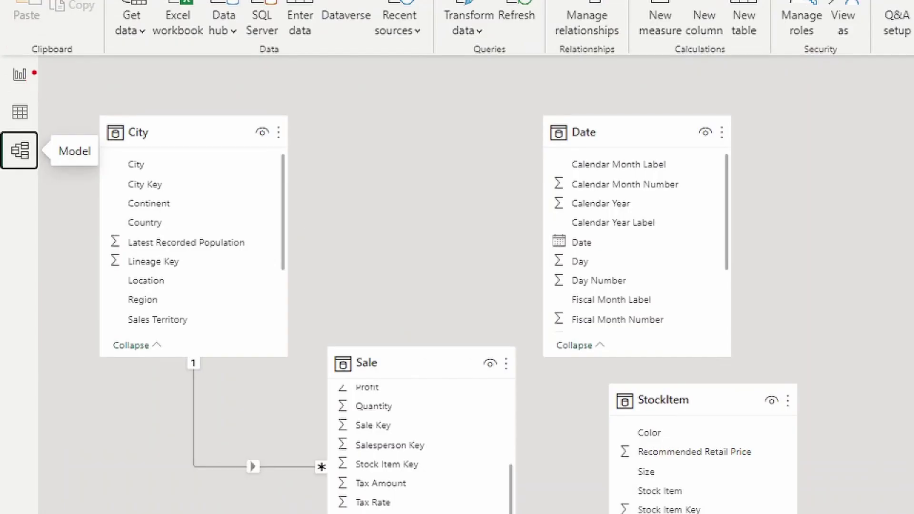
{"action": "left_click_drag", "start_coordinate": [34, 73], "coordinate": [97, 65]}
{"action": "left_click_drag", "start_coordinate": [33, 114], "coordinate": [119, 98]}
{"action": "left_click_drag", "start_coordinate": [40, 138], "coordinate": [103, 112]}
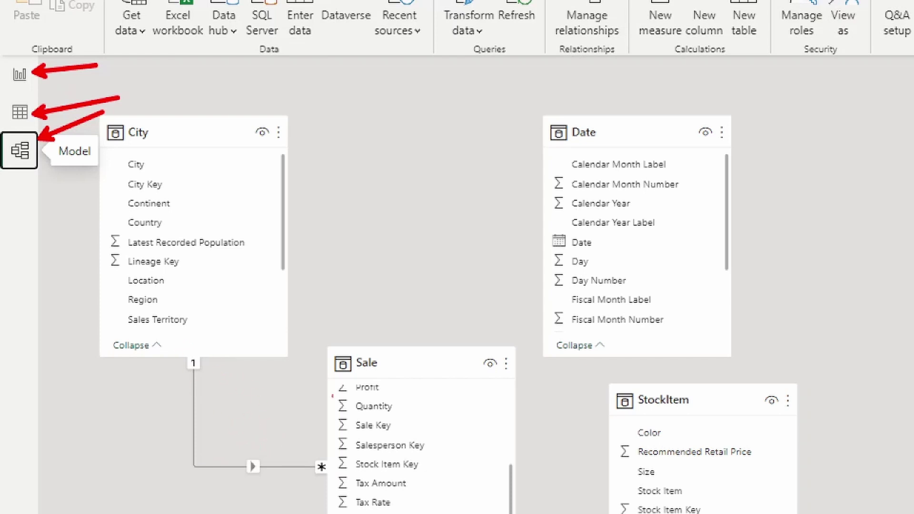
Mark the one and many sides of the City–Sale relationship and outline City as a dimension
{"action": "left_click_drag", "start_coordinate": [204, 358], "coordinate": [260, 325]}
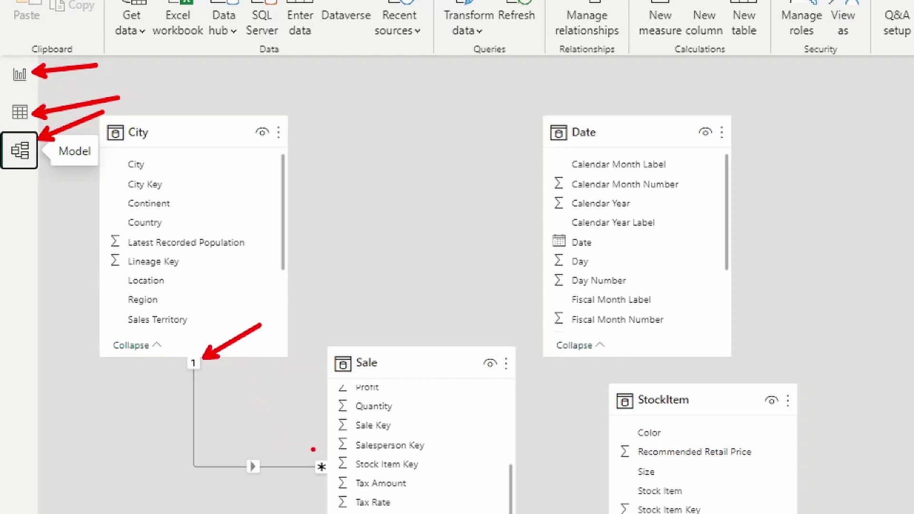
{"action": "left_click_drag", "start_coordinate": [318, 454], "coordinate": [293, 401]}
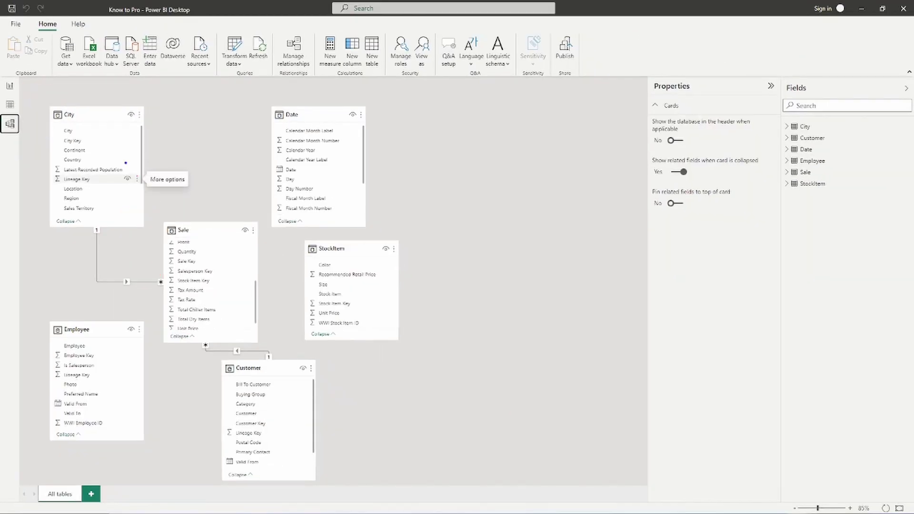
{"action": "mouse_move", "coordinate": [43, 102]}
{"action": "left_mouse_down"}
{"action": "mouse_move", "coordinate": [97, 152]}
{"action": "mouse_move", "coordinate": [134, 224]}
{"action": "mouse_move", "coordinate": [152, 236]}
{"action": "left_mouse_up"}
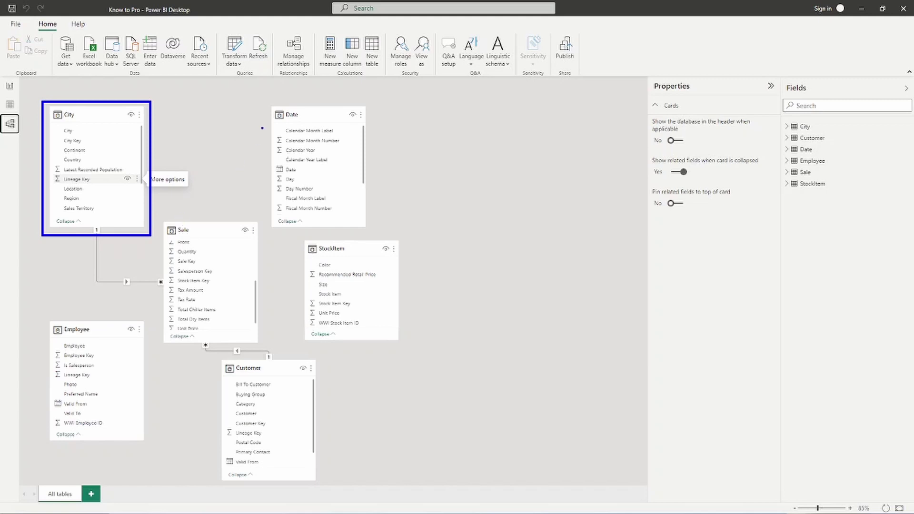
{"action": "mouse_move", "coordinate": [265, 99]}
{"action": "left_mouse_down"}
{"action": "mouse_move", "coordinate": [316, 190]}
{"action": "mouse_move", "coordinate": [375, 229]}
{"action": "left_mouse_up"}
{"action": "left_click_drag", "start_coordinate": [301, 237], "coordinate": [408, 346]}
{"action": "mouse_move", "coordinate": [216, 359]}
{"action": "left_mouse_down"}
{"action": "mouse_move", "coordinate": [313, 415]}
{"action": "mouse_move", "coordinate": [335, 486]}
{"action": "mouse_move", "coordinate": [318, 489]}
{"action": "left_mouse_up"}
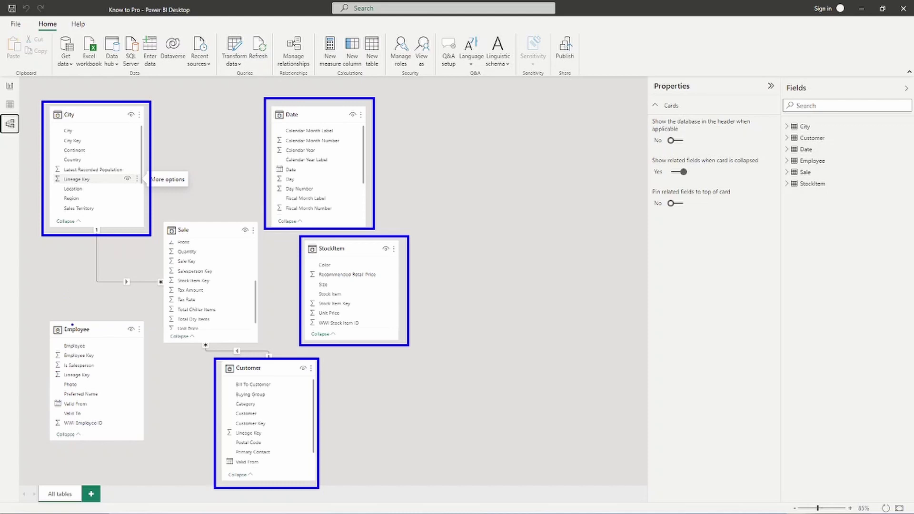
{"action": "mouse_move", "coordinate": [48, 316]}
{"action": "left_mouse_down"}
{"action": "mouse_move", "coordinate": [124, 462]}
{"action": "mouse_move", "coordinate": [144, 468]}
{"action": "mouse_move", "coordinate": [151, 447]}
{"action": "left_mouse_up"}
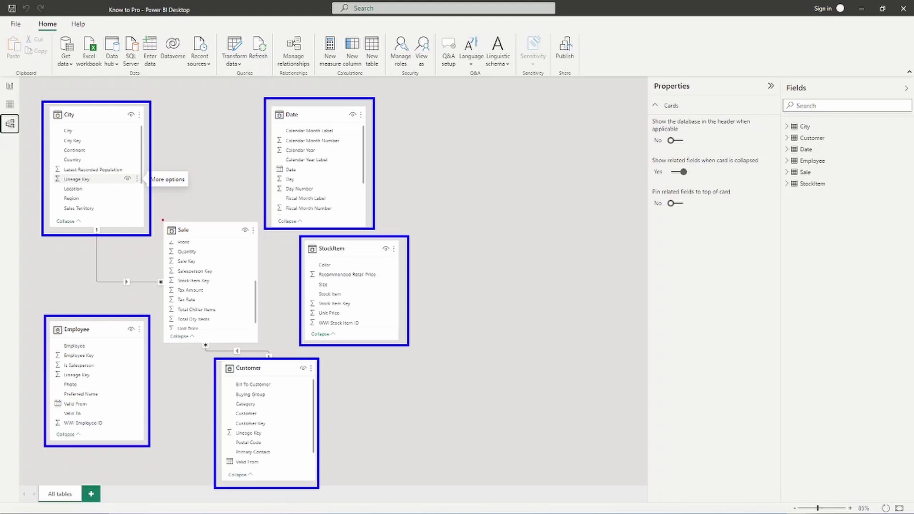
{"action": "mouse_move", "coordinate": [160, 219]}
{"action": "left_mouse_down"}
{"action": "mouse_move", "coordinate": [214, 318]}
{"action": "mouse_move", "coordinate": [264, 348]}
{"action": "left_mouse_up"}
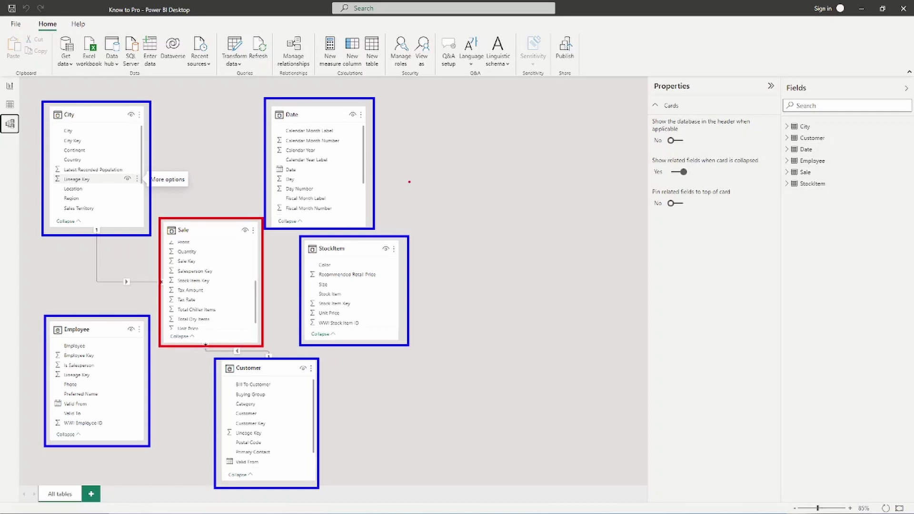
{"action": "type", "text": "t"}
{"action": "type", "text": "D"}
{"action": "type", "text": "u"}
{"action": "key", "text": "BackSpace"}
{"action": "type", "text": "imension"}
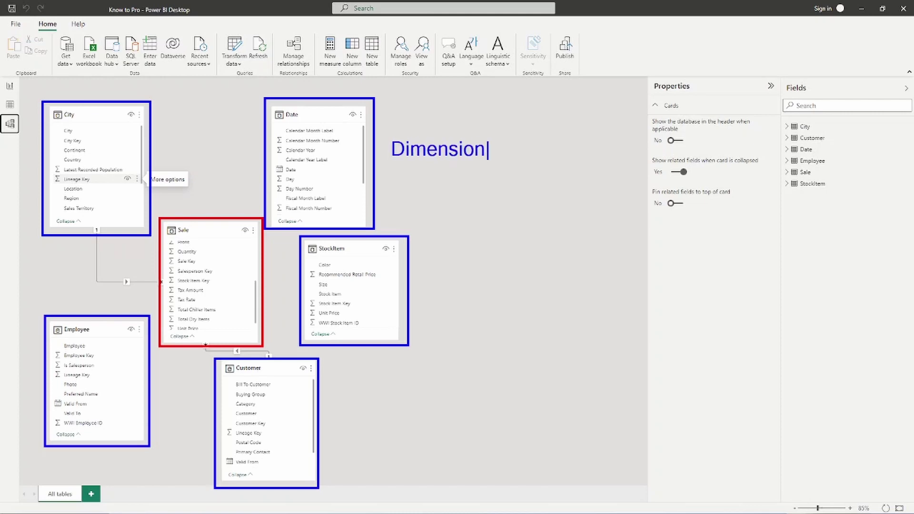
{"action": "key", "text": "Escape"}
{"action": "left_click", "coordinate": [187, 196]}
{"action": "type", "text": "Fact"}
{"action": "key", "text": "t"}
{"action": "type", "text": "1 "}
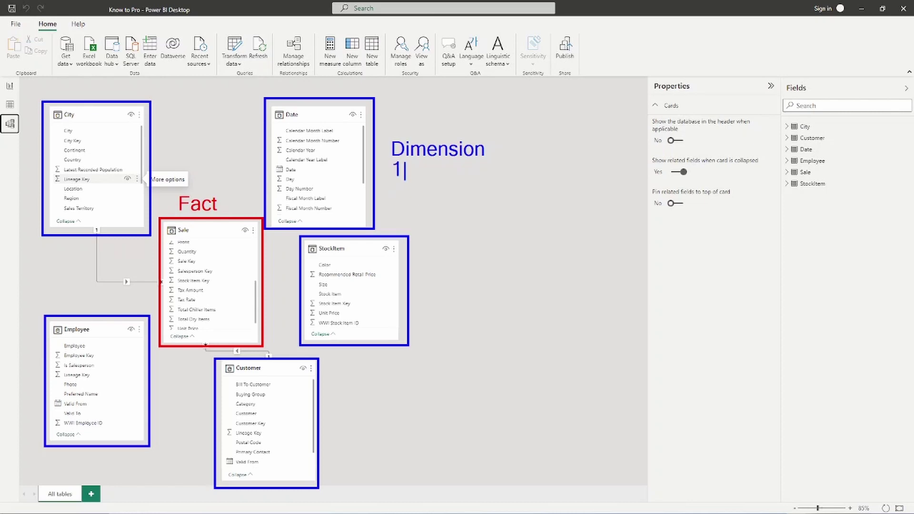
{"action": "type", "text": "side an"}
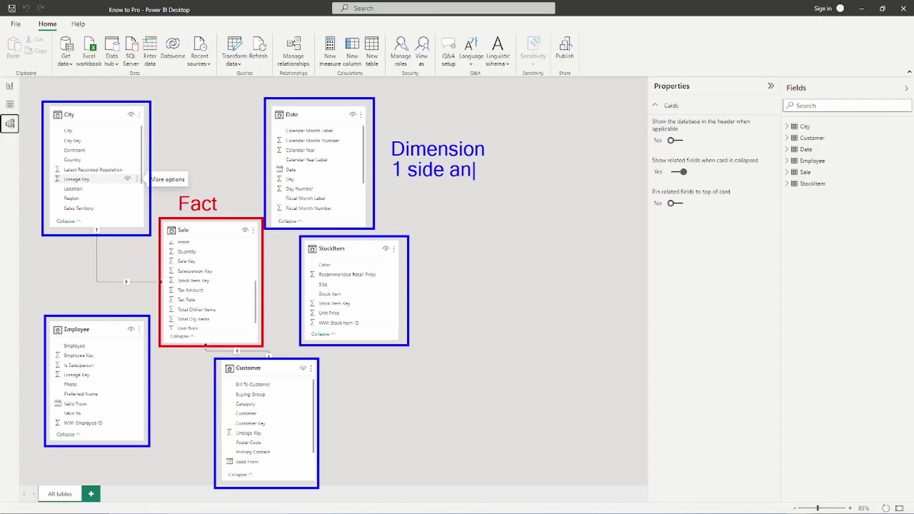
{"action": "type", "text": "d is uniques"}
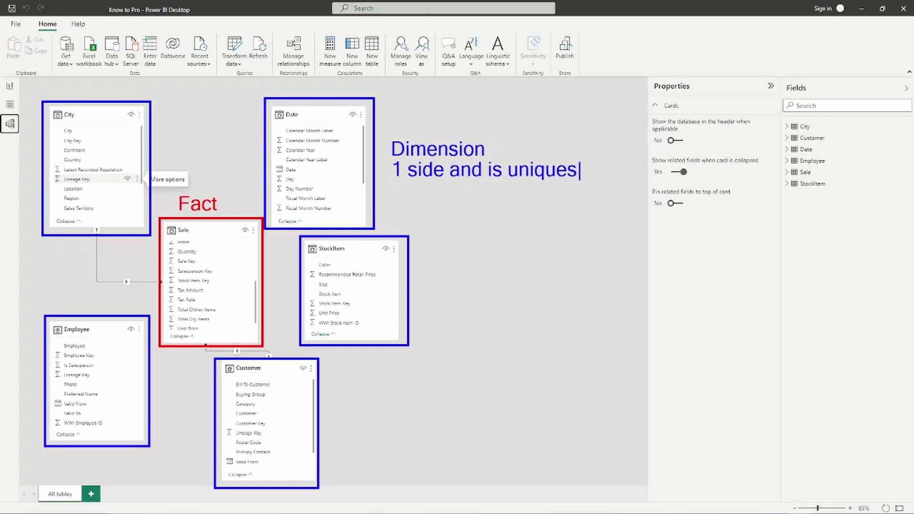
{"action": "key", "text": "BackSpace"}
{"action": "key", "text": "Escape"}
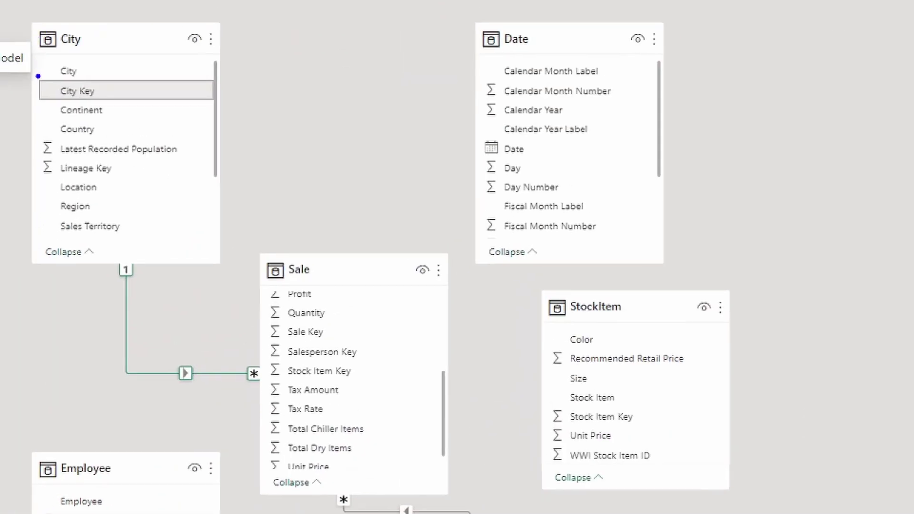
Outline City Key as the City table's key, then switch to the Data view
{"action": "mouse_move", "coordinate": [34, 79]}
{"action": "left_mouse_down"}
{"action": "mouse_move", "coordinate": [143, 82]}
{"action": "mouse_move", "coordinate": [164, 103]}
{"action": "left_mouse_up"}
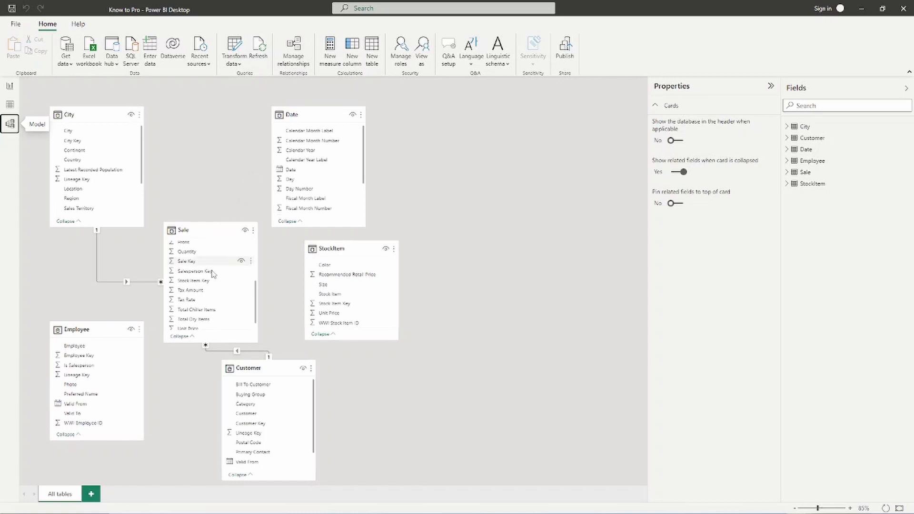
{"action": "scroll", "coordinate": [214, 298], "scroll_direction": "up", "scroll_amount": 3}
{"action": "scroll", "coordinate": [215, 304], "scroll_direction": "up", "scroll_amount": 2}
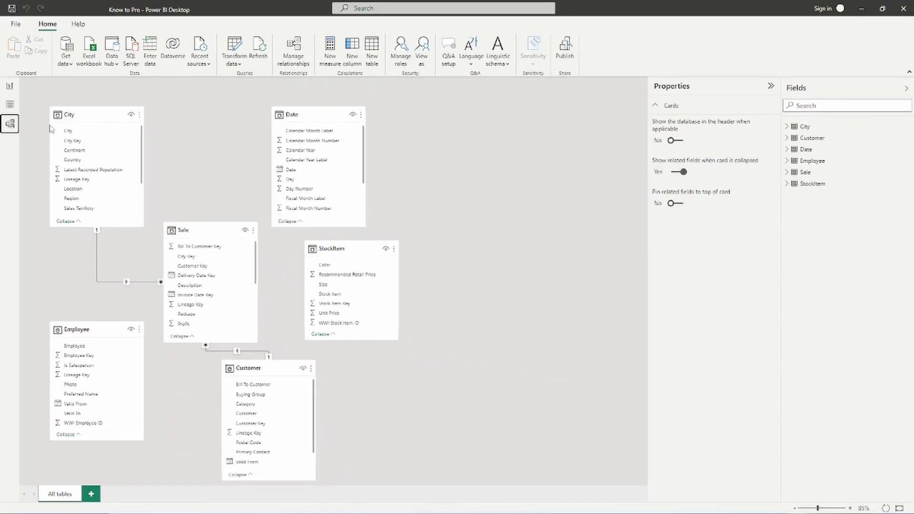
{"action": "left_click", "coordinate": [10, 105]}
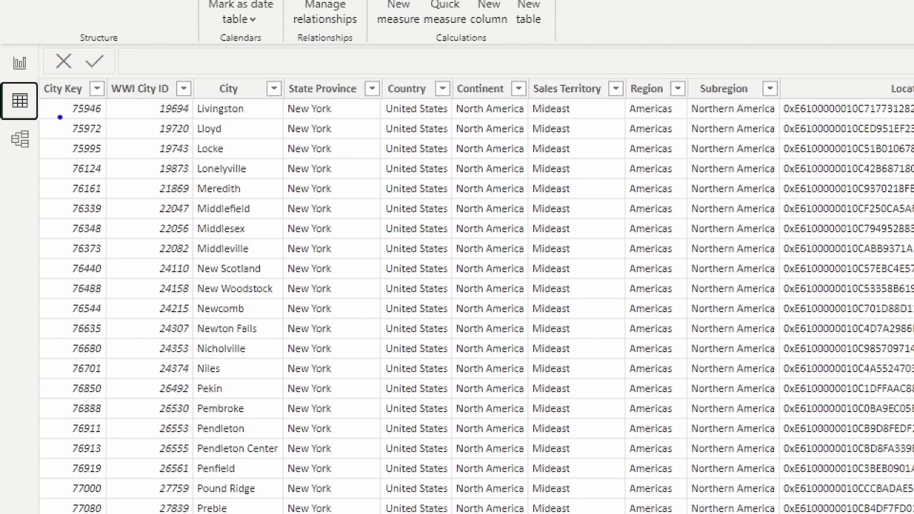
Outline the unique City Key values, then display the Sale table's rows
{"action": "mouse_move", "coordinate": [38, 98]}
{"action": "left_mouse_down"}
{"action": "mouse_move", "coordinate": [77, 239]}
{"action": "mouse_move", "coordinate": [109, 277]}
{"action": "left_mouse_up"}
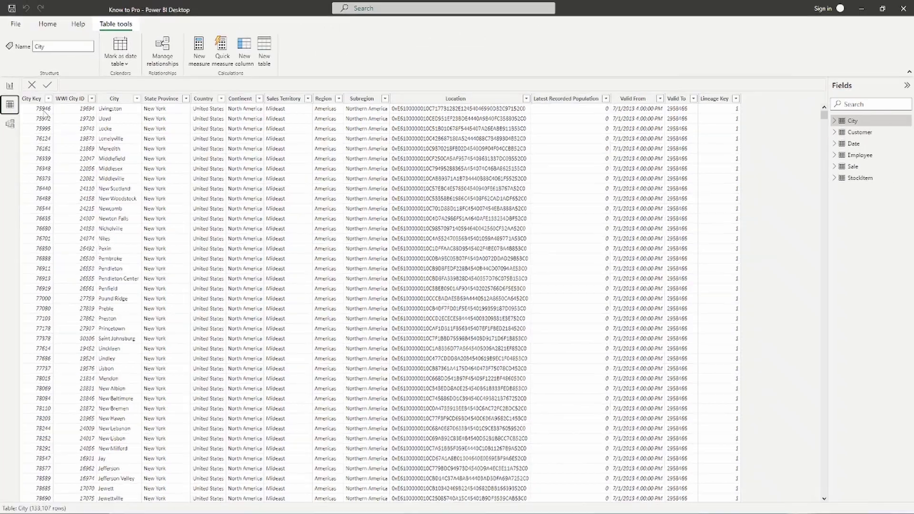
{"action": "left_click", "coordinate": [854, 166]}
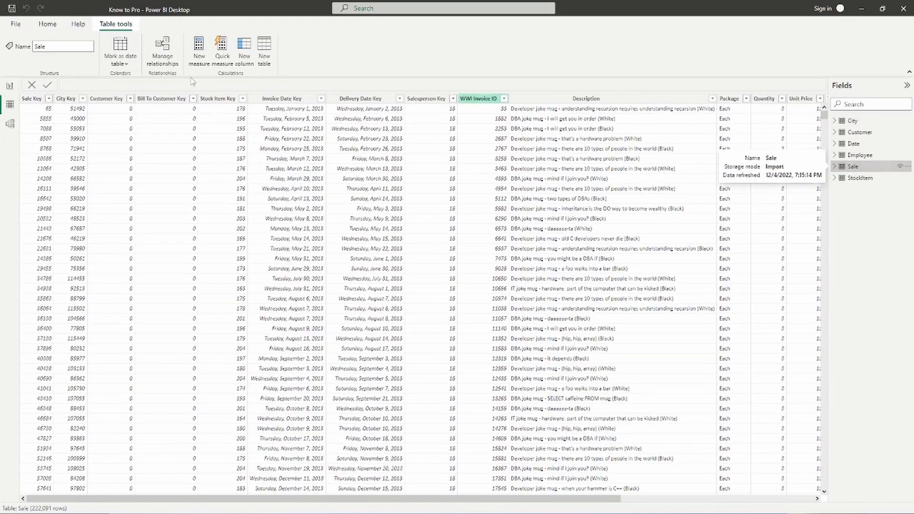
Filter Sale's City Key column to only 37949, leaving 34 rows
{"action": "left_click", "coordinate": [70, 98]}
{"action": "left_click", "coordinate": [84, 99]}
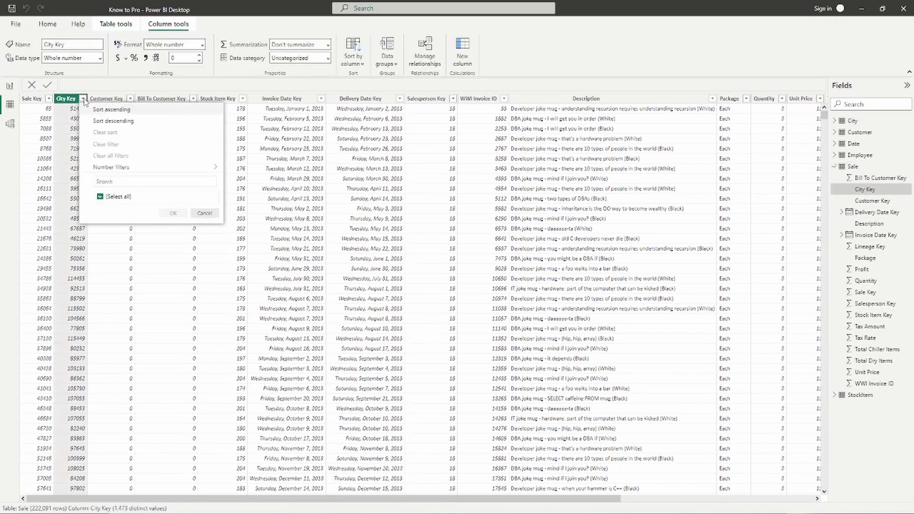
{"action": "left_click", "coordinate": [100, 197]}
{"action": "left_click", "coordinate": [100, 205]}
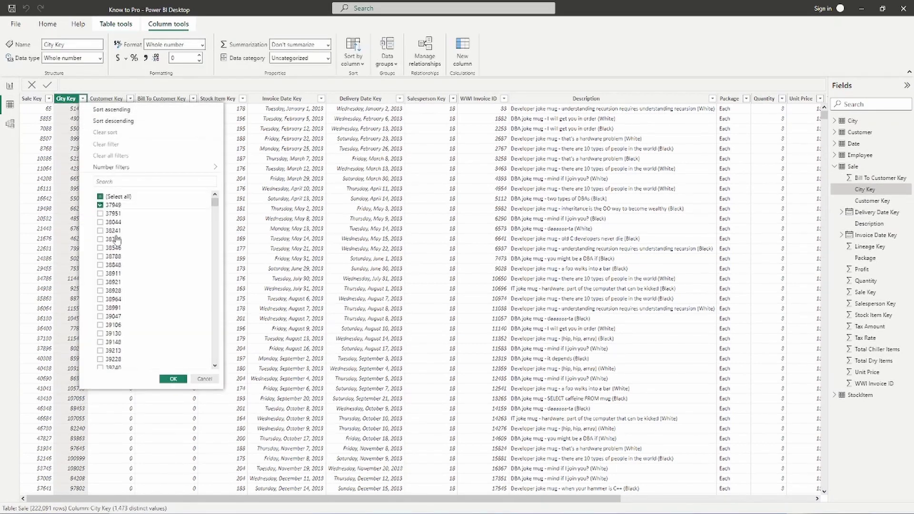
{"action": "left_click", "coordinate": [174, 379]}
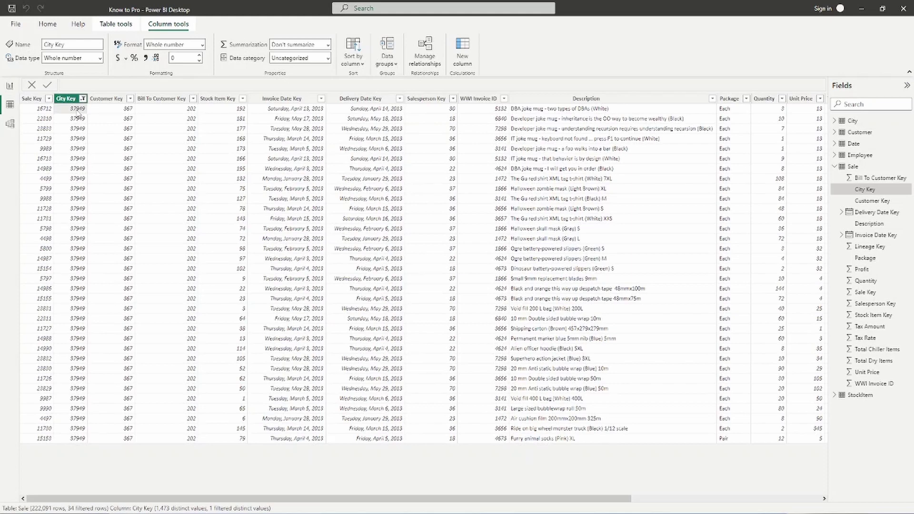
Show the City table's rows in the data view
{"action": "right_click", "coordinate": [79, 111]}
{"action": "left_click", "coordinate": [67, 114]}
{"action": "left_click", "coordinate": [856, 122]}
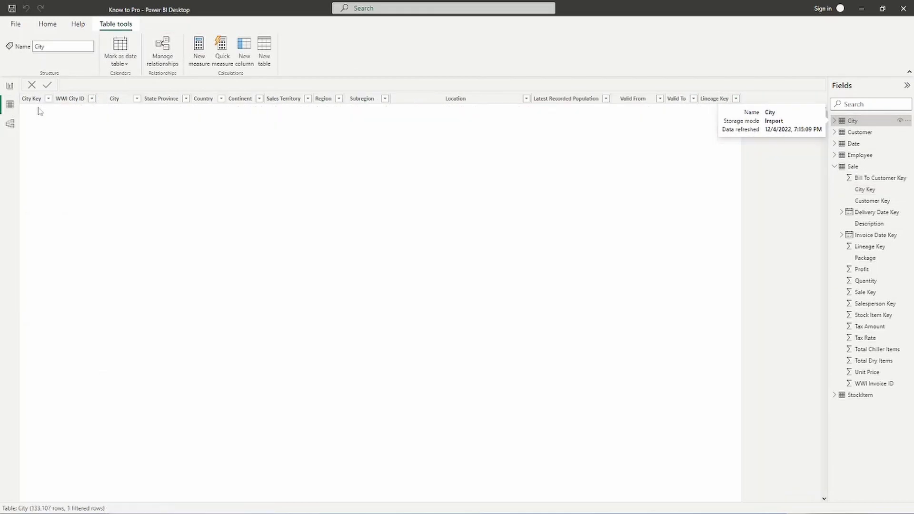
Filter the City table's City Key to 37949 by searching its values
{"action": "left_click", "coordinate": [49, 98]}
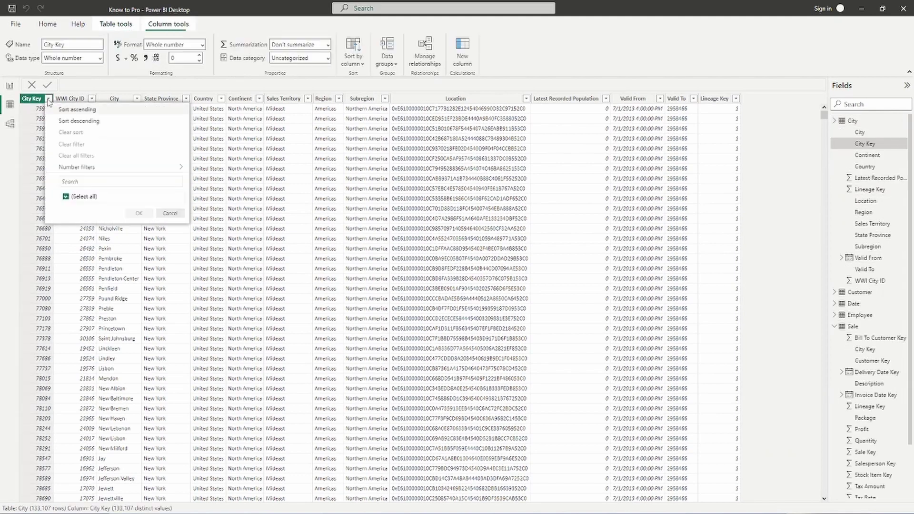
{"action": "left_click", "coordinate": [93, 181]}
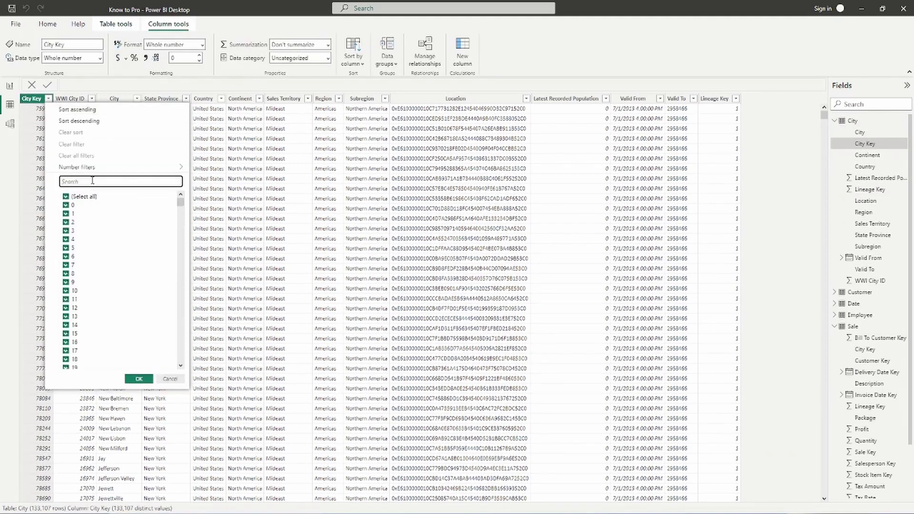
{"action": "type", "text": "37949"}
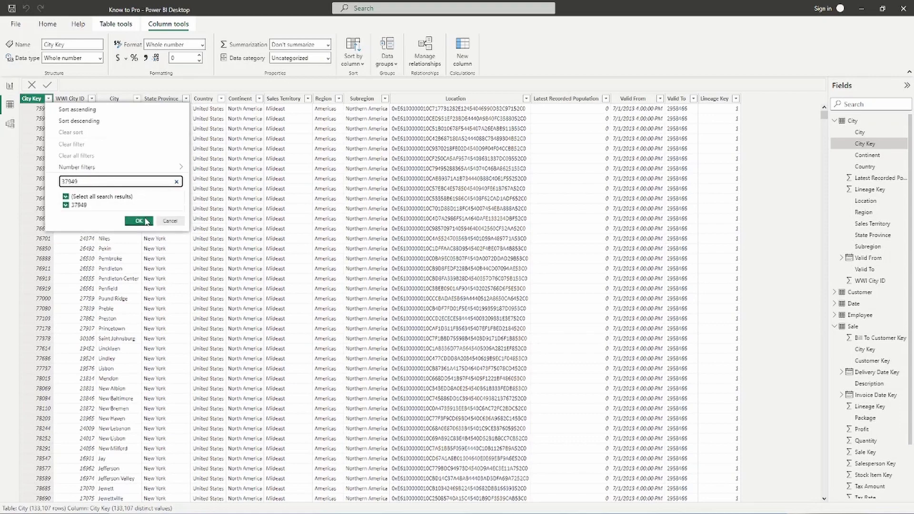
{"action": "left_click", "coordinate": [138, 222]}
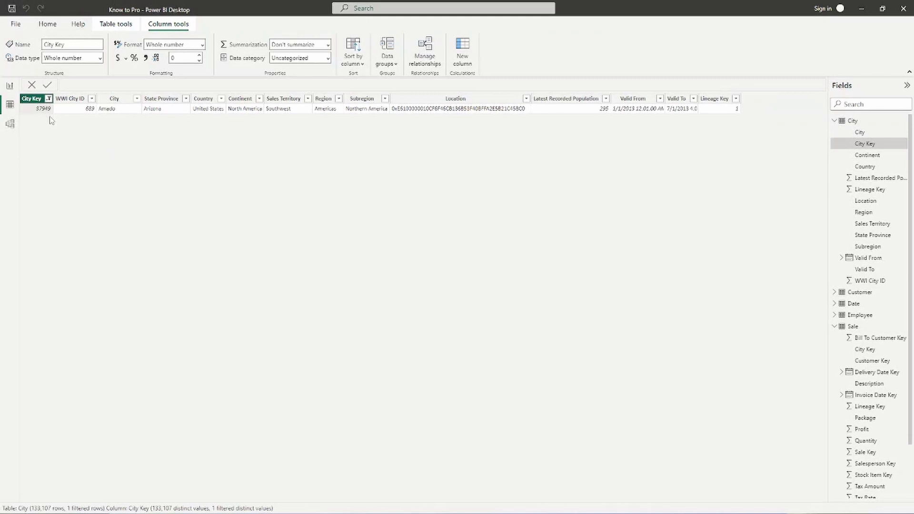
Clear the City table's City Key filter and collapse its field list
{"action": "left_click", "coordinate": [48, 98]}
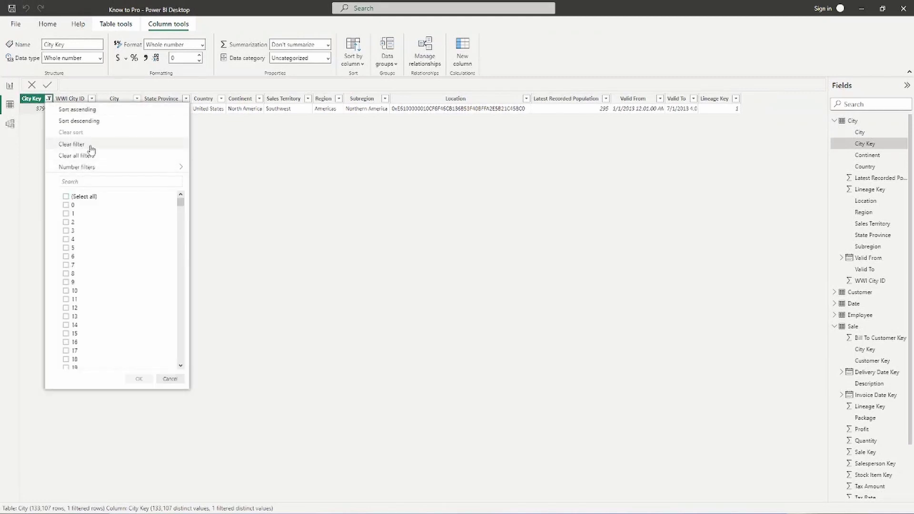
{"action": "left_click", "coordinate": [90, 147]}
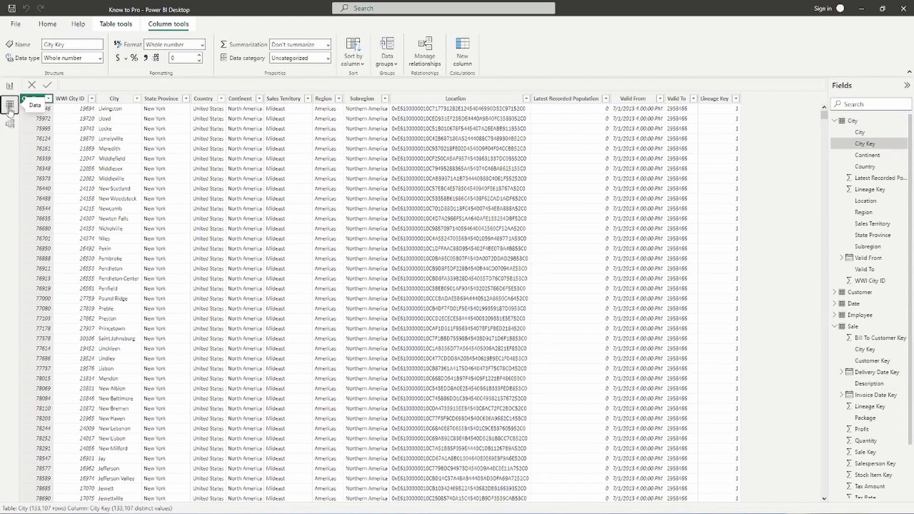
{"action": "left_click", "coordinate": [835, 121]}
Clear the City Key filter on the Sale table, then return to the model diagram
{"action": "left_click", "coordinate": [853, 166]}
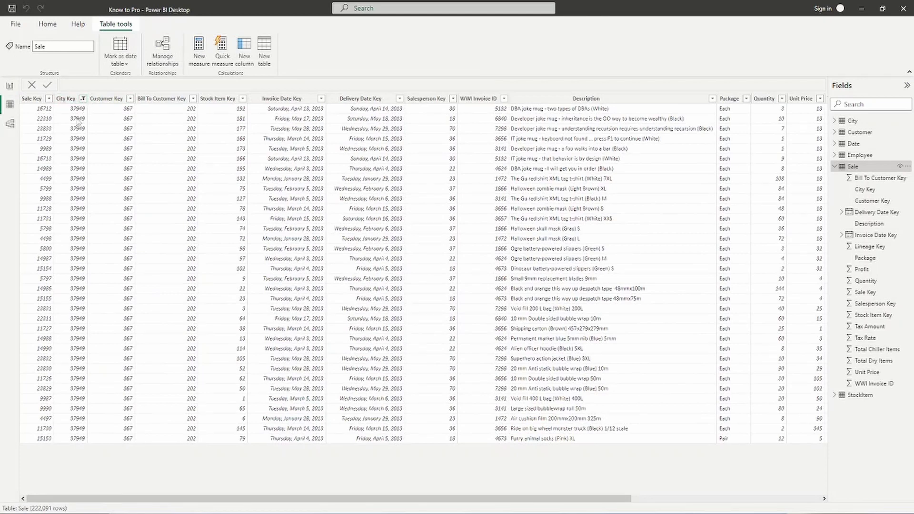
{"action": "left_click", "coordinate": [83, 99]}
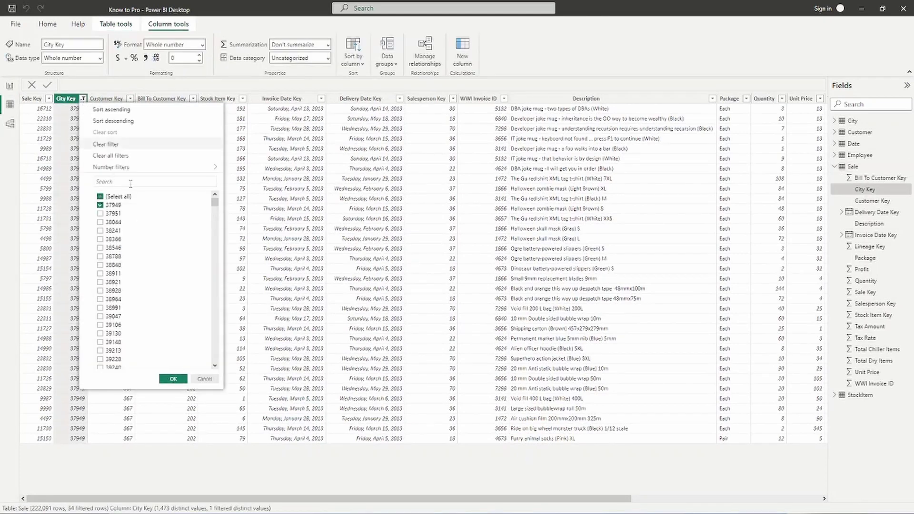
{"action": "left_click", "coordinate": [105, 144]}
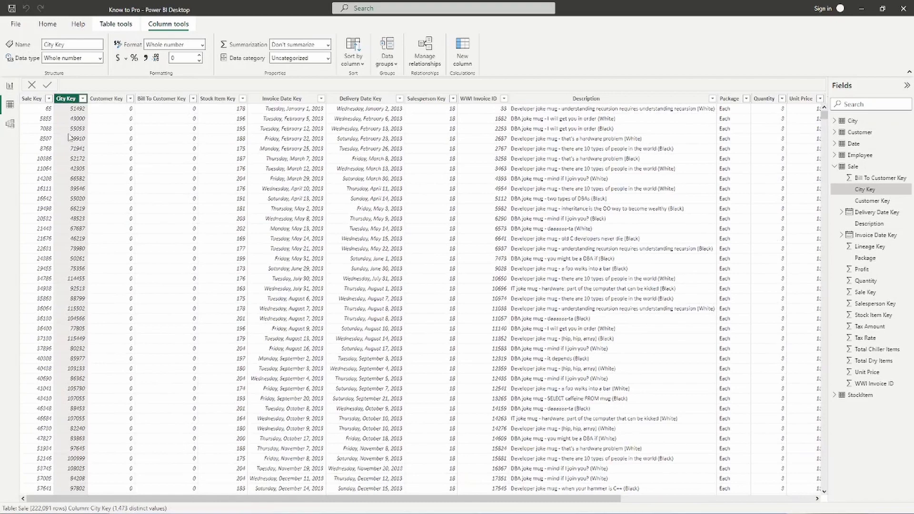
{"action": "left_click", "coordinate": [10, 125]}
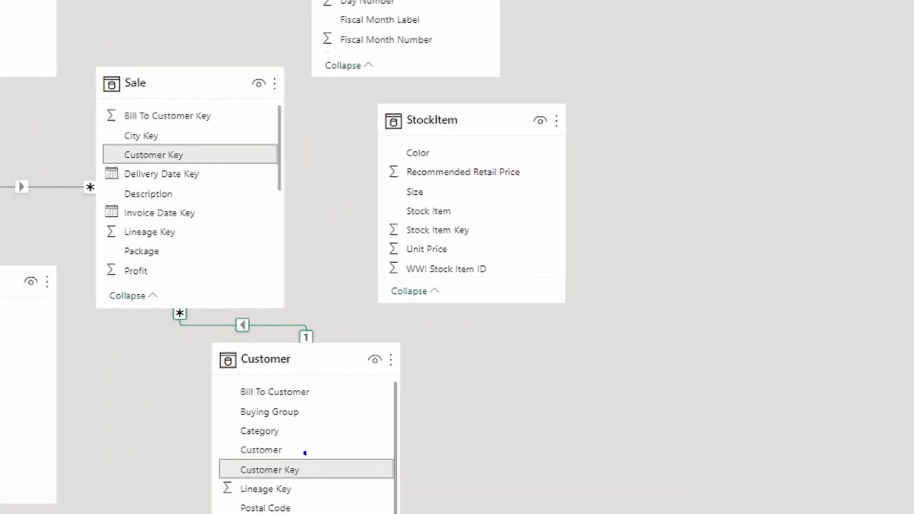
Mark up the model diagram, then return to the Sale table's rows in Data view
{"action": "left_click_drag", "start_coordinate": [330, 466], "coordinate": [484, 467]}
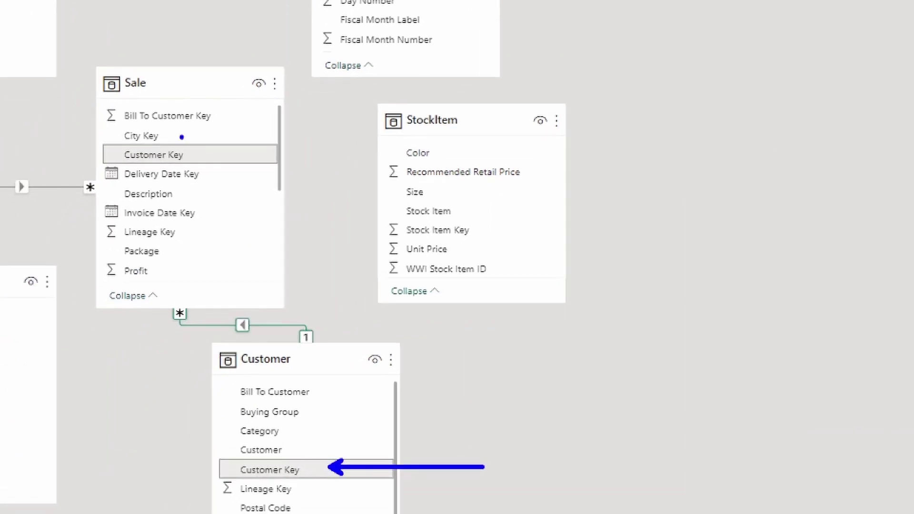
{"action": "left_click_drag", "start_coordinate": [192, 154], "coordinate": [319, 153]}
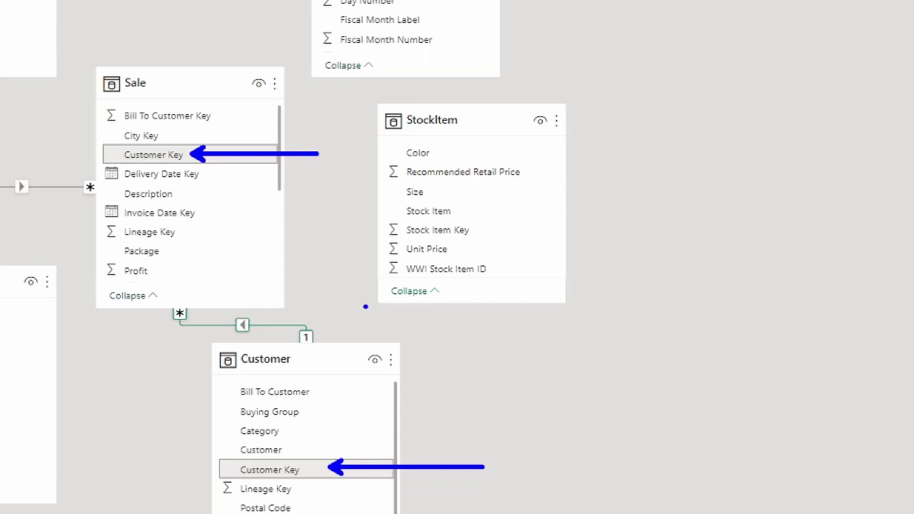
{"action": "left_click_drag", "start_coordinate": [290, 318], "coordinate": [325, 350]}
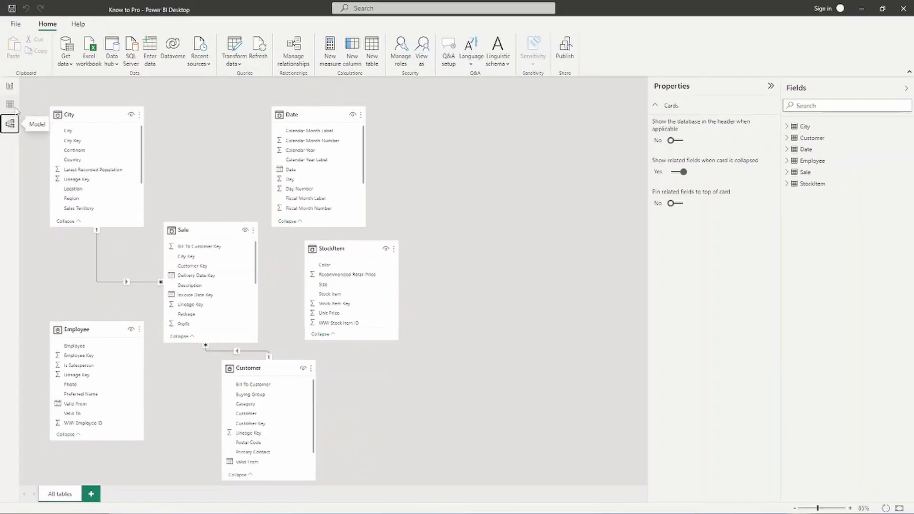
{"action": "left_click", "coordinate": [10, 105]}
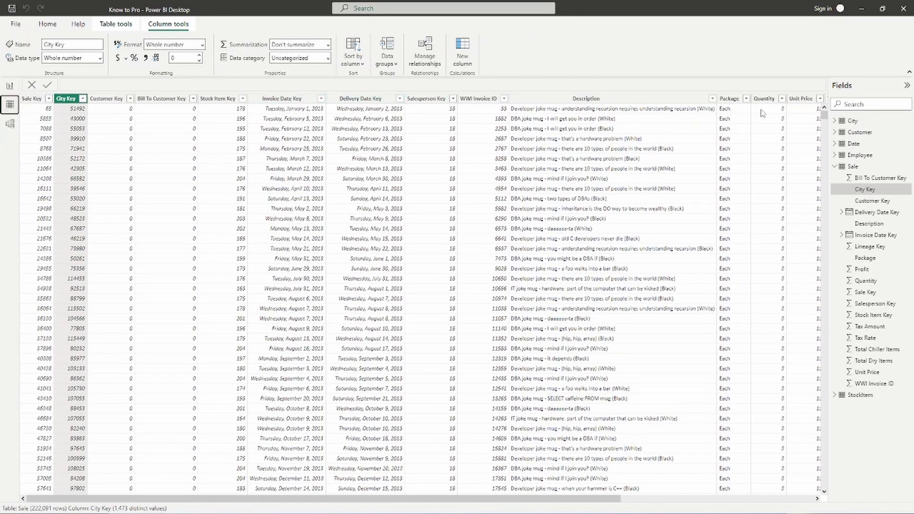
Compare the Customer and Sale tables' rows, outlining the Sale grid
{"action": "left_click", "coordinate": [863, 135]}
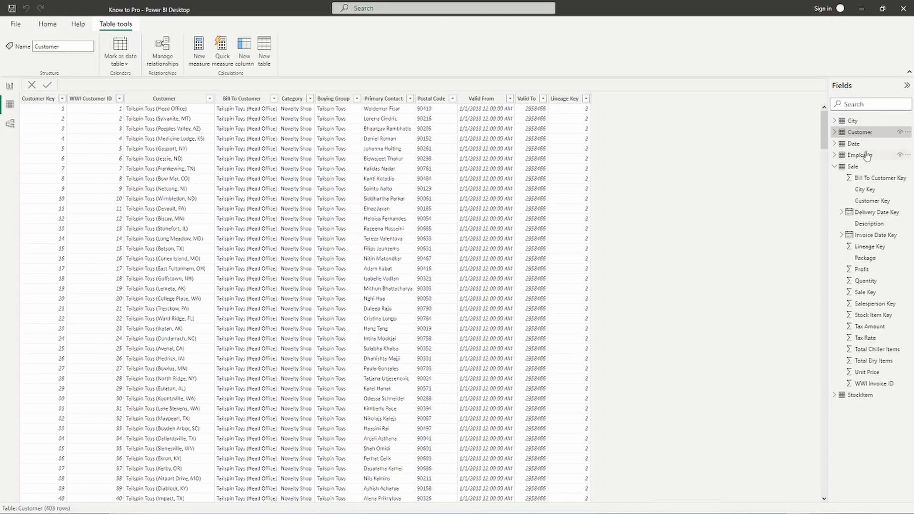
{"action": "left_click", "coordinate": [854, 166]}
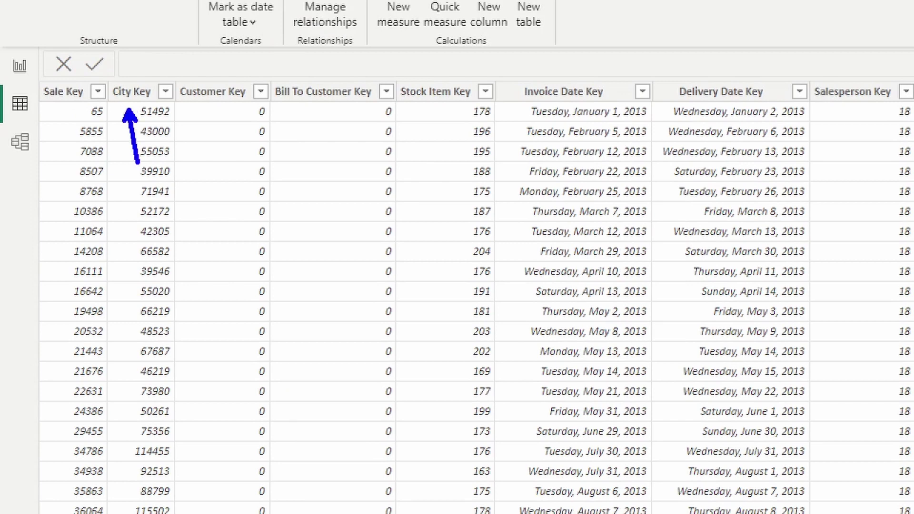
{"action": "mouse_move", "coordinate": [176, 83]}
{"action": "left_mouse_down"}
{"action": "mouse_move", "coordinate": [275, 104]}
{"action": "mouse_move", "coordinate": [279, 465]}
{"action": "left_mouse_up"}
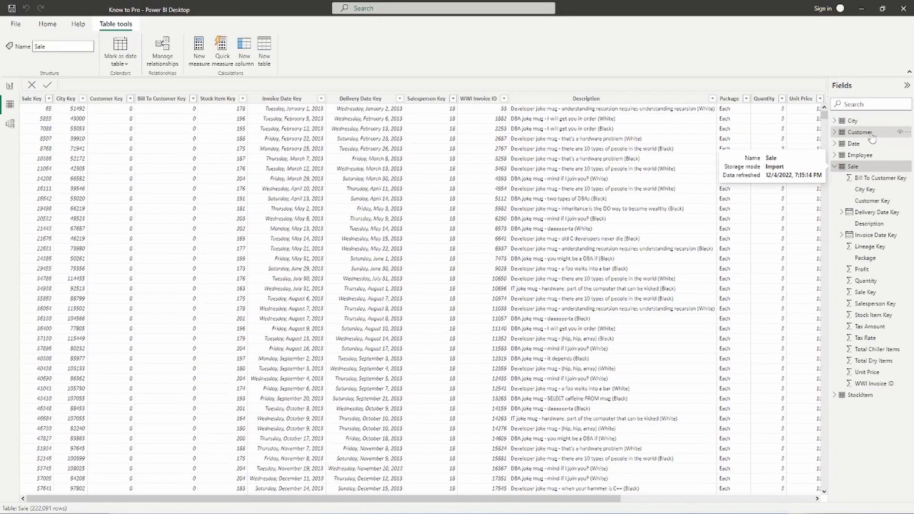
Filter the Customer table's Customer Key to 0 to reveal the Unknown customer
{"action": "left_click", "coordinate": [859, 133]}
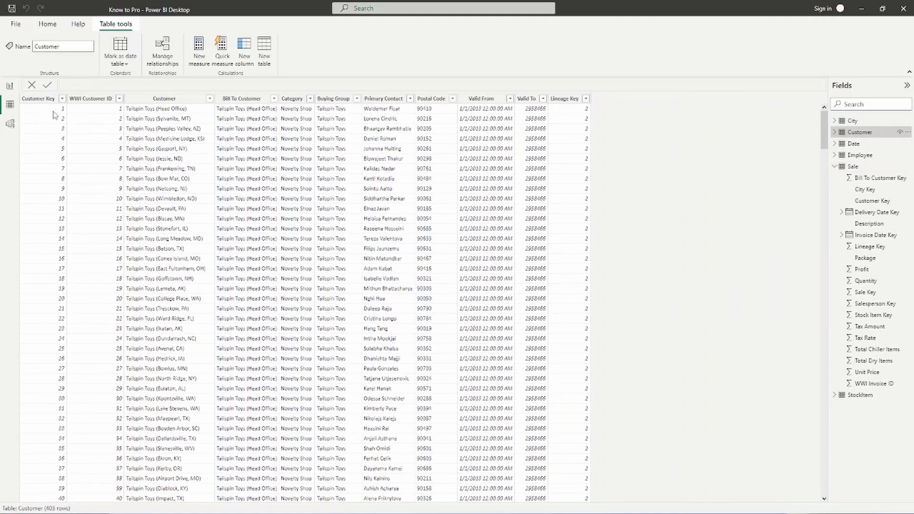
{"action": "left_click", "coordinate": [62, 99]}
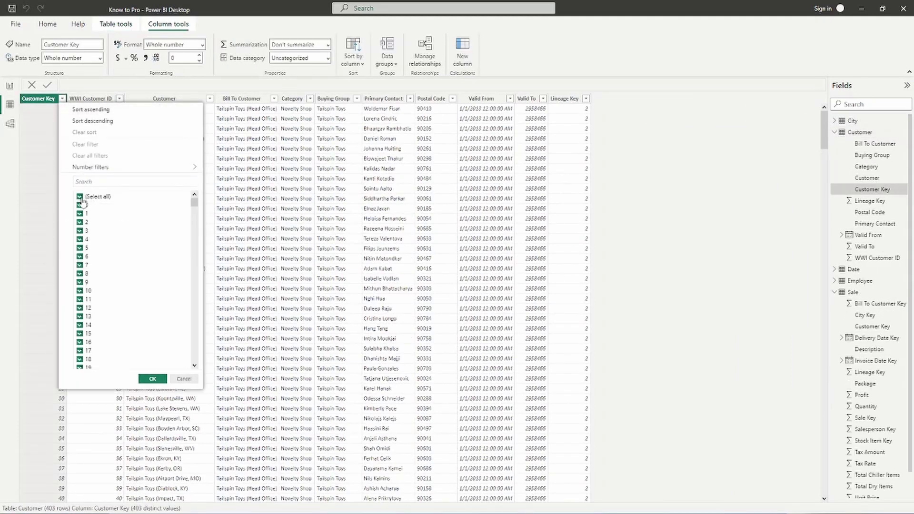
{"action": "left_click", "coordinate": [80, 196]}
{"action": "left_click", "coordinate": [80, 205]}
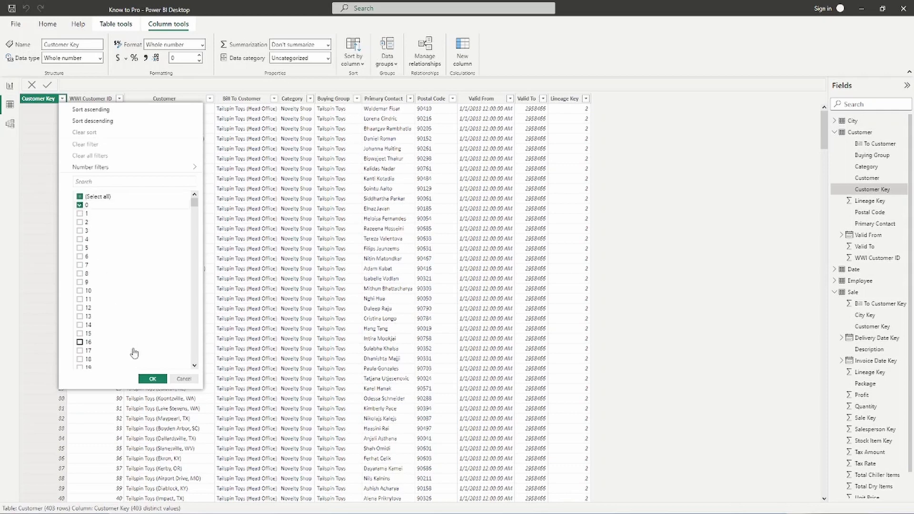
{"action": "left_click", "coordinate": [152, 379]}
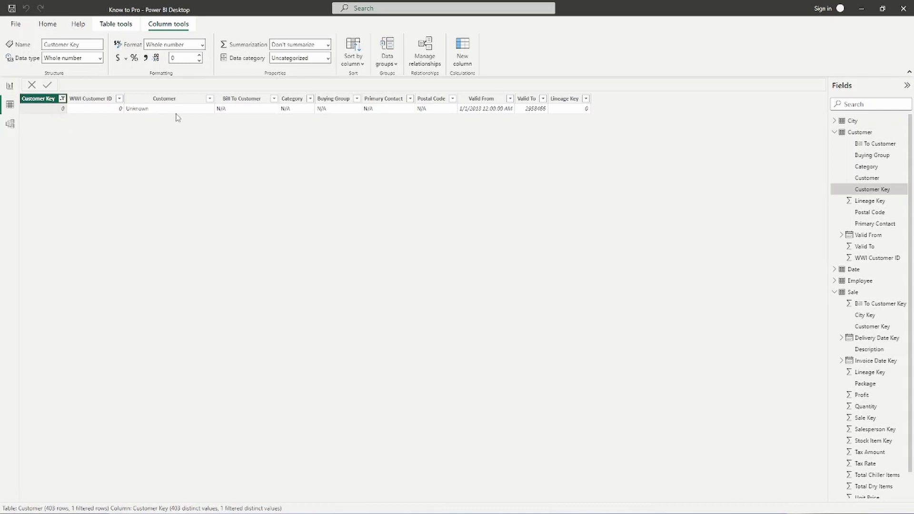
Clear the Customer Key filter so all 403 Customer rows show
{"action": "left_click", "coordinate": [62, 99]}
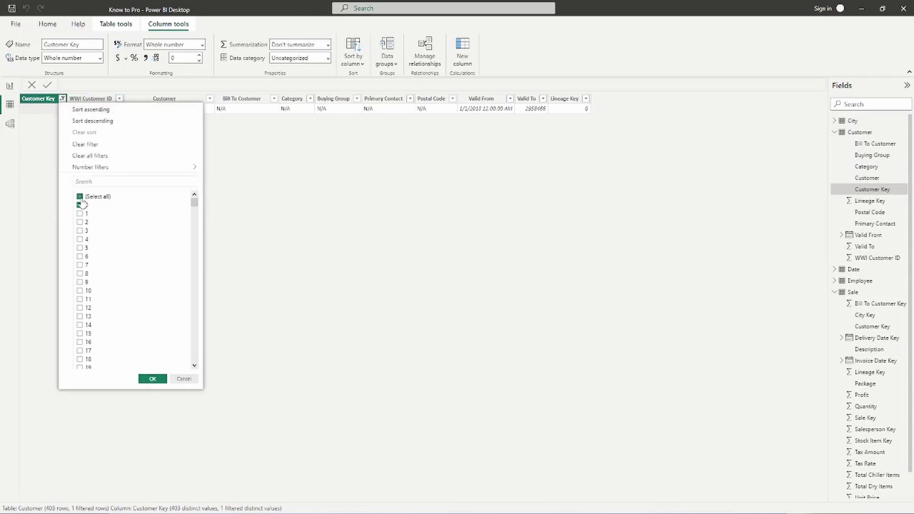
{"action": "left_click", "coordinate": [87, 144]}
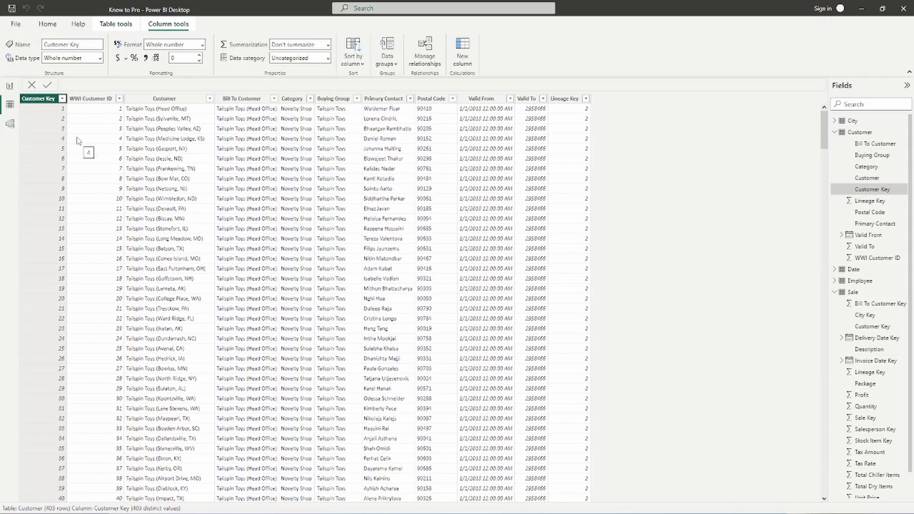
{"action": "left_click", "coordinate": [10, 107]}
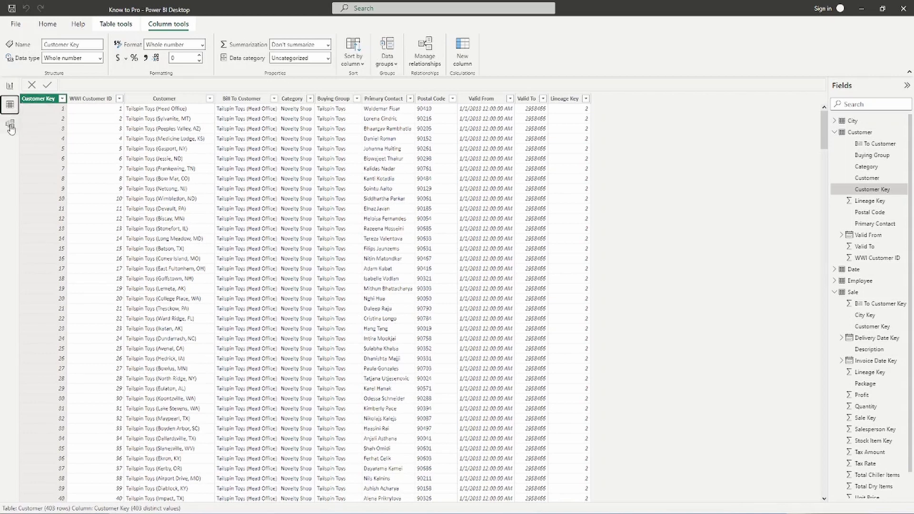
In the model diagram, nudge the Date card right and list the Sale–City and Sale–Customer relationships
{"action": "left_click", "coordinate": [10, 126]}
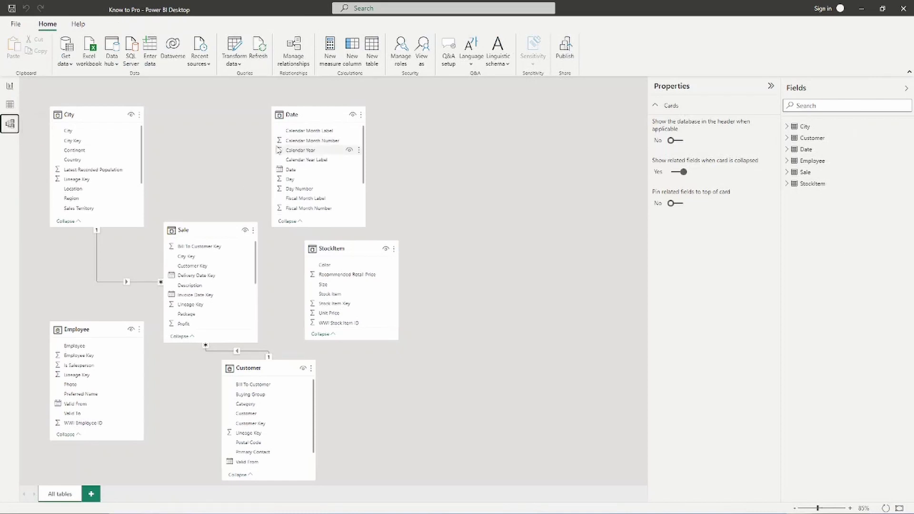
{"action": "mouse_move", "coordinate": [360, 246]}
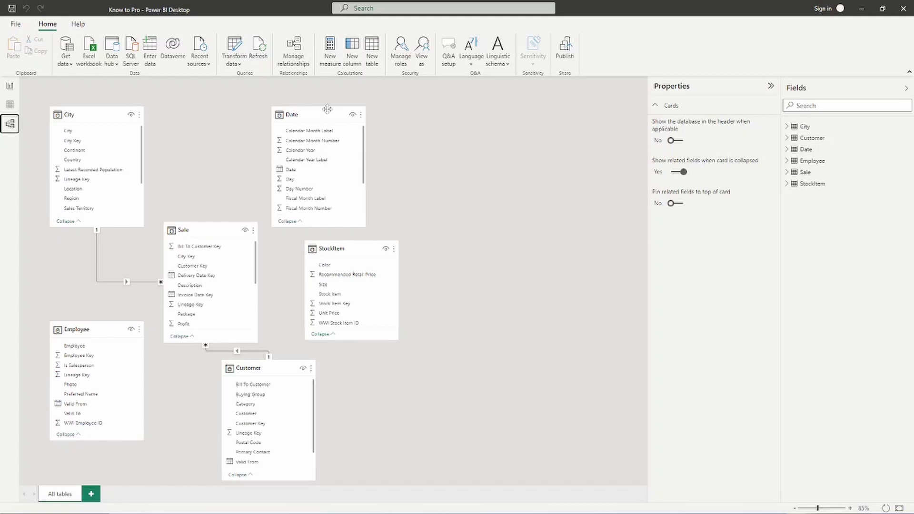
{"action": "mouse_move", "coordinate": [322, 114]}
{"action": "left_click_drag", "start_coordinate": [321, 114], "coordinate": [323, 114]}
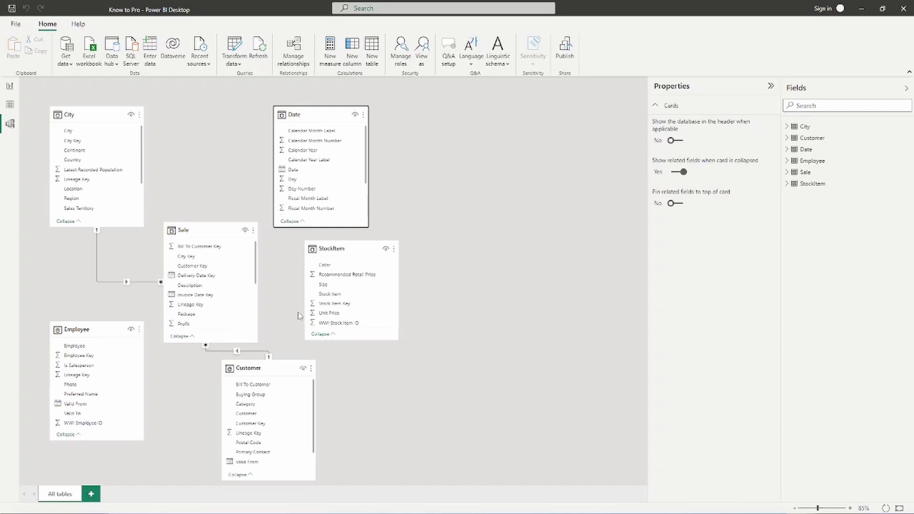
{"action": "left_click", "coordinate": [293, 53]}
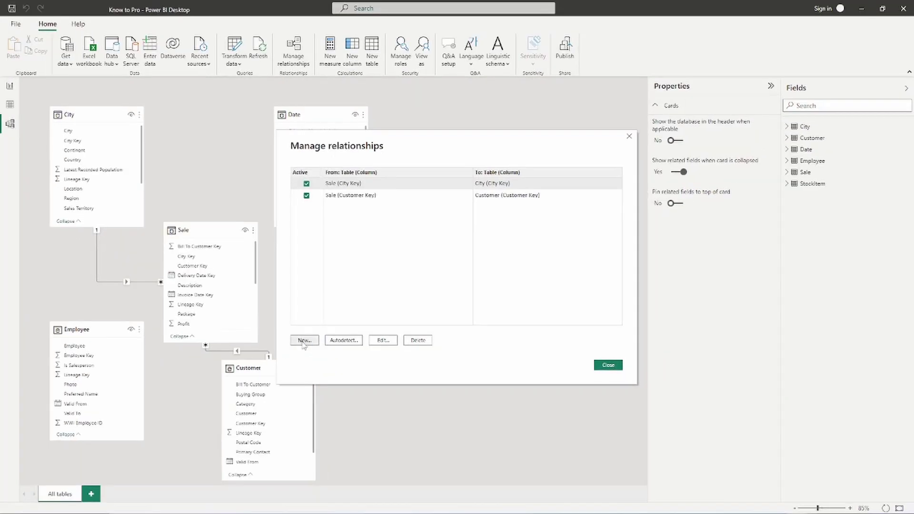
Start a new relationship with Sale as the first table and Employee as the second
{"action": "left_click", "coordinate": [304, 340]}
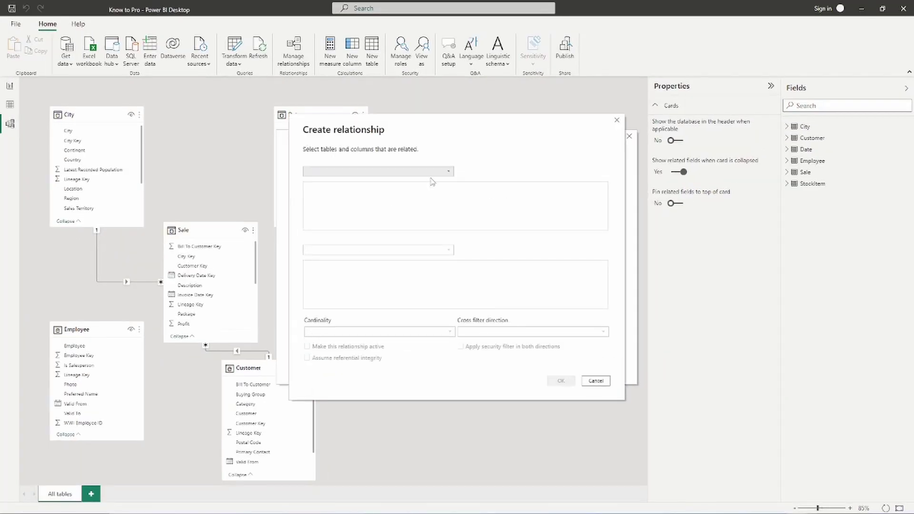
{"action": "left_click", "coordinate": [450, 172]}
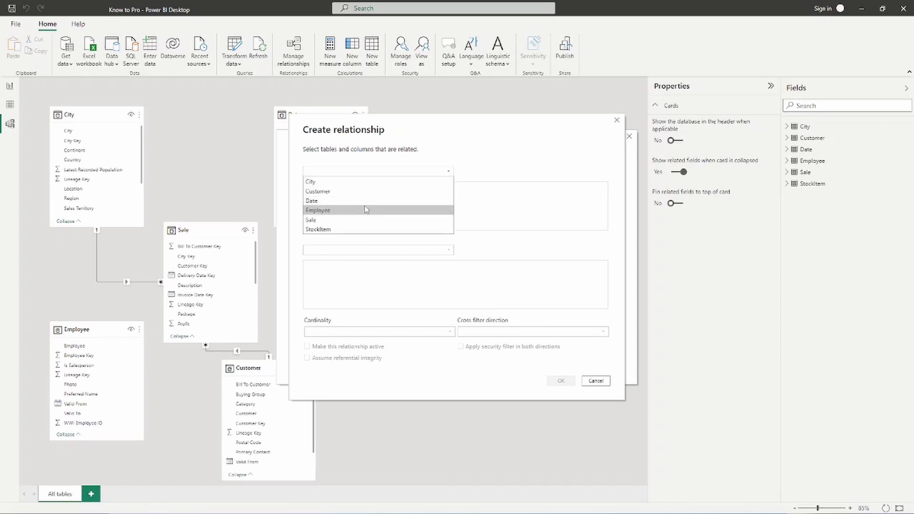
{"action": "left_click", "coordinate": [350, 220]}
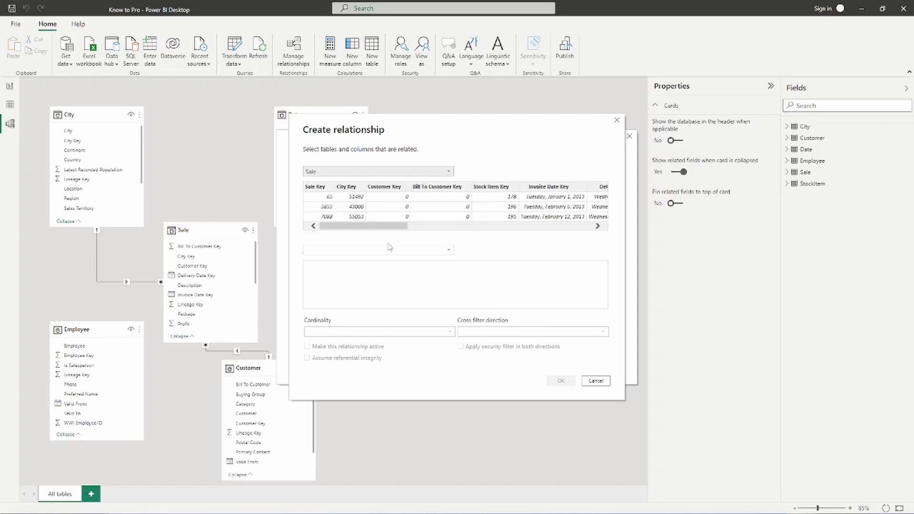
{"action": "left_click", "coordinate": [447, 251]}
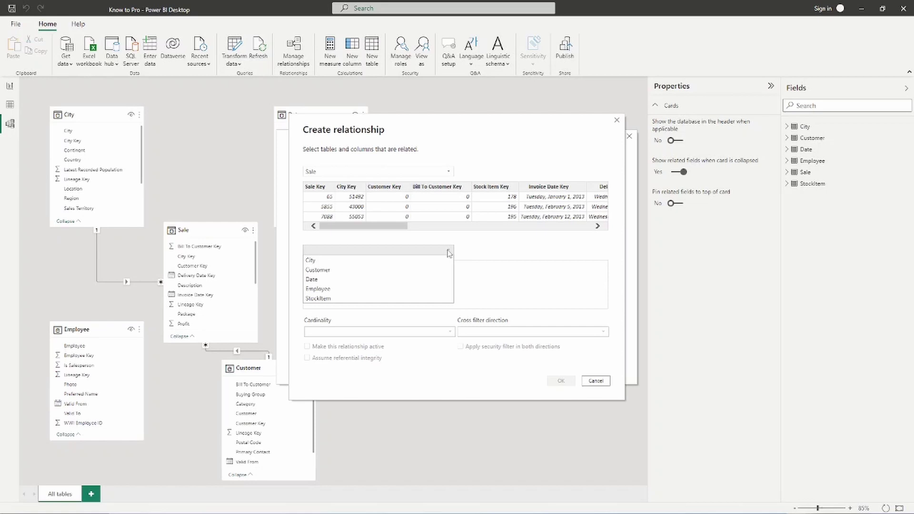
{"action": "left_click", "coordinate": [367, 289]}
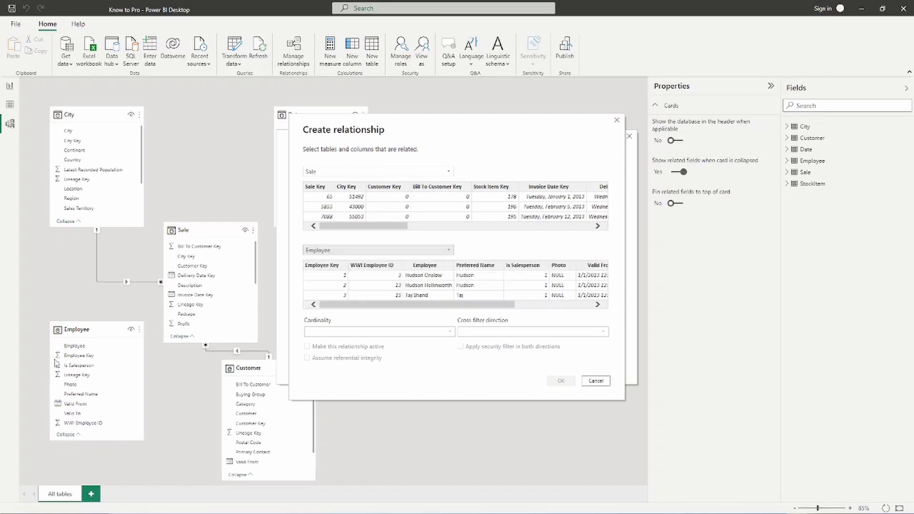
{"action": "left_click_drag", "start_coordinate": [41, 313], "coordinate": [152, 448]}
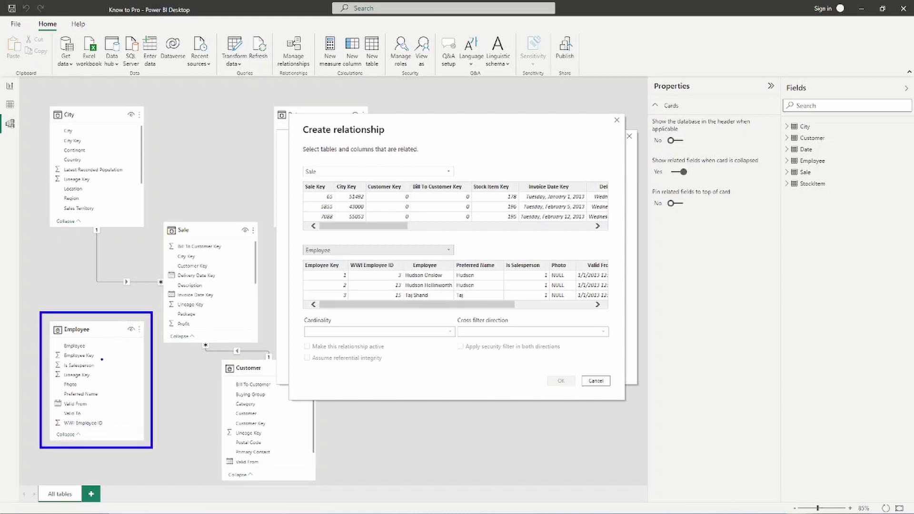
{"action": "left_click_drag", "start_coordinate": [99, 356], "coordinate": [122, 355]}
Match Sale's Salesperson Key to Employee Key, giving a Many to one, Single direction relationship
{"action": "left_click", "coordinate": [328, 267]}
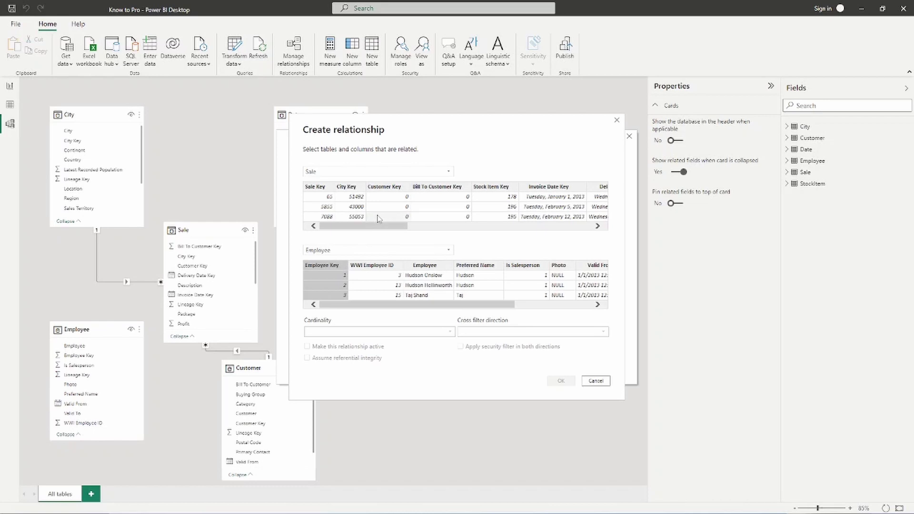
{"action": "left_click_drag", "start_coordinate": [384, 226], "coordinate": [458, 225]}
{"action": "left_click", "coordinate": [434, 187]}
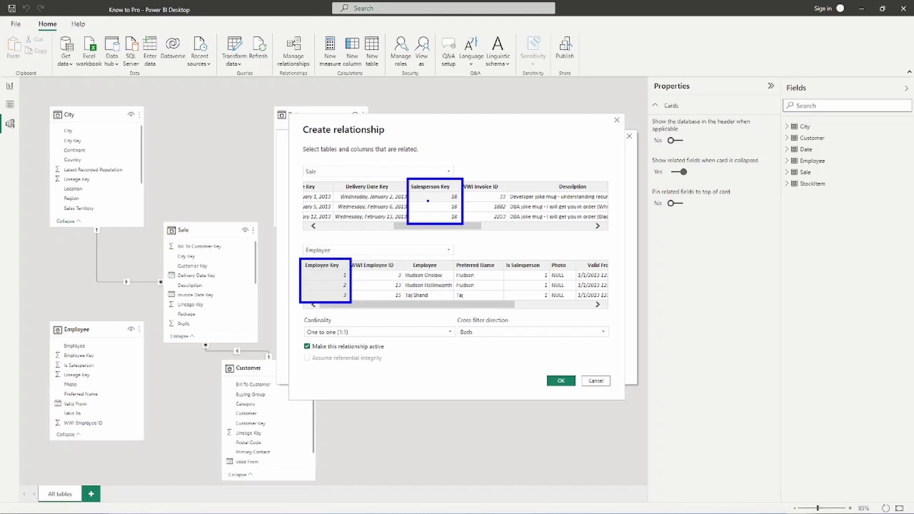
{"action": "left_click", "coordinate": [428, 201]}
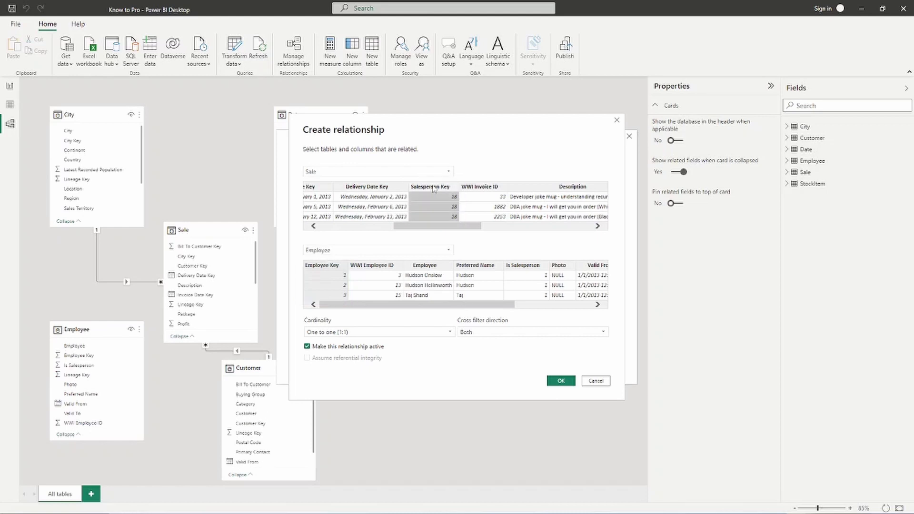
{"action": "left_click", "coordinate": [336, 268]}
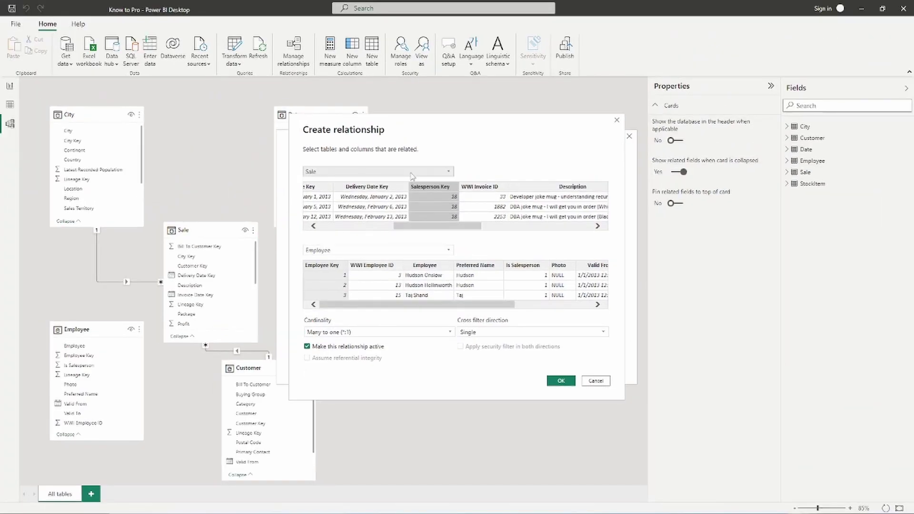
{"action": "left_click", "coordinate": [409, 0]}
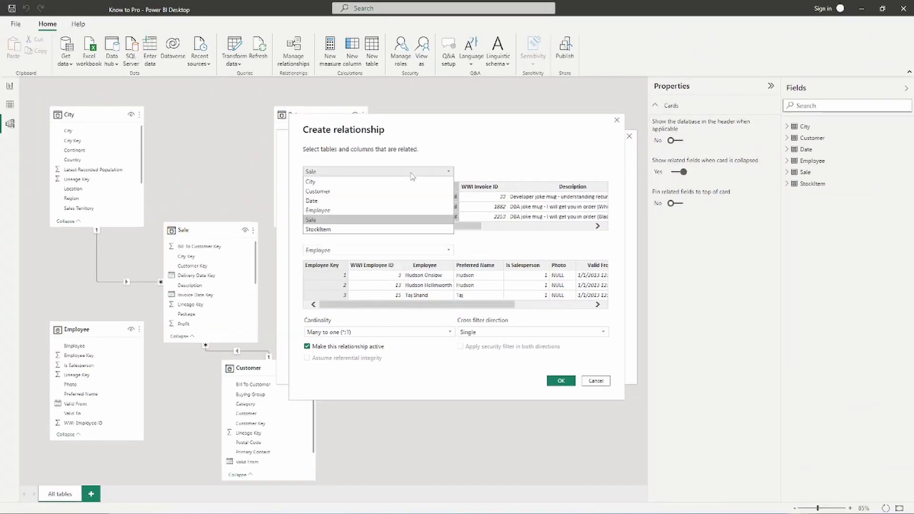
Create the one-to-many relationship from Employee's Employee Key to Sale's Salesperson Key and close Manage relationships
{"action": "left_click", "coordinate": [324, 210]}
{"action": "left_click", "coordinate": [360, 251]}
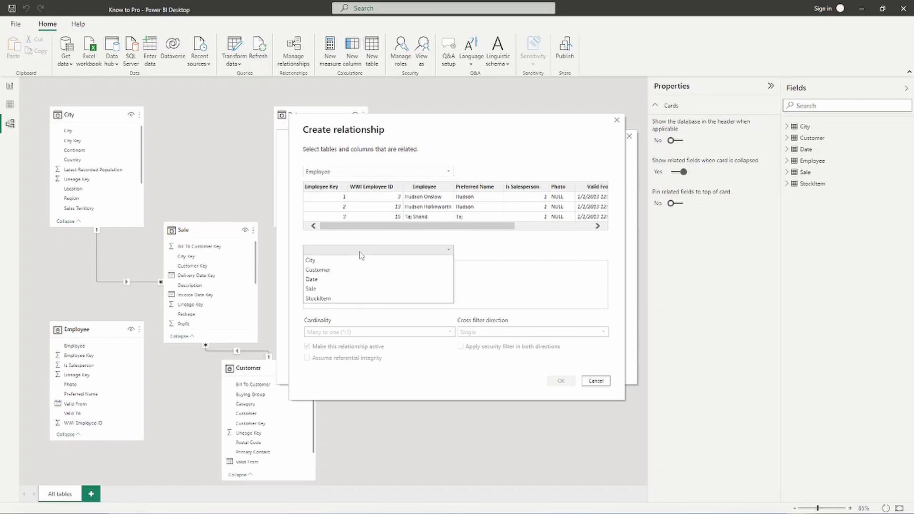
{"action": "left_click", "coordinate": [335, 289]}
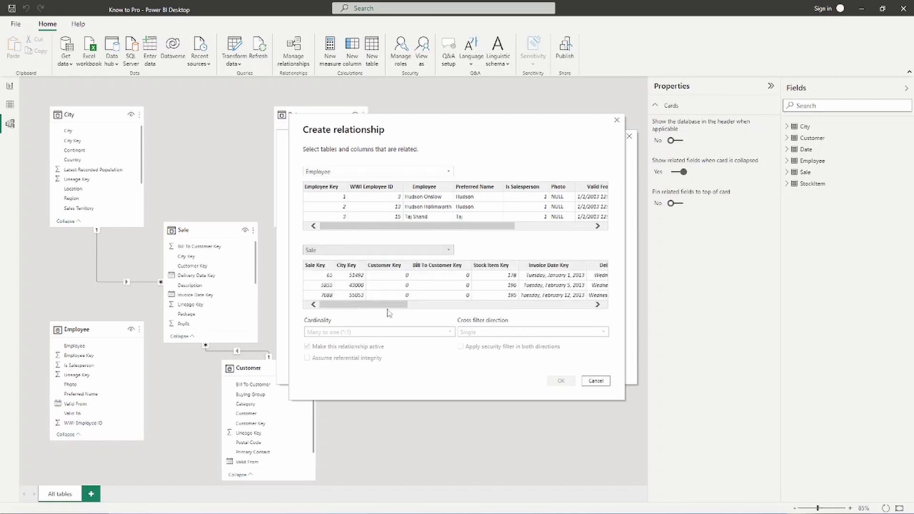
{"action": "mouse_move", "coordinate": [412, 226]}
{"action": "left_mouse_down"}
{"action": "mouse_move", "coordinate": [476, 226]}
{"action": "mouse_move", "coordinate": [400, 228]}
{"action": "left_mouse_up"}
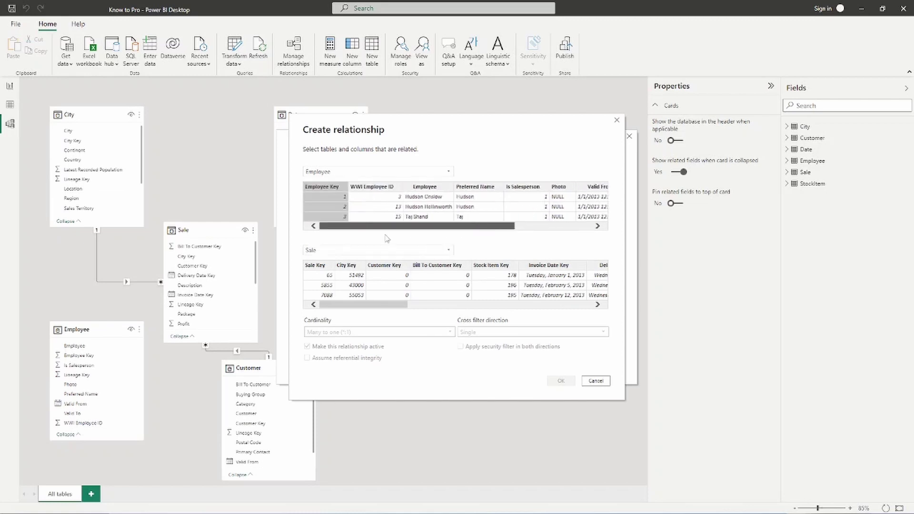
{"action": "left_click", "coordinate": [326, 209]}
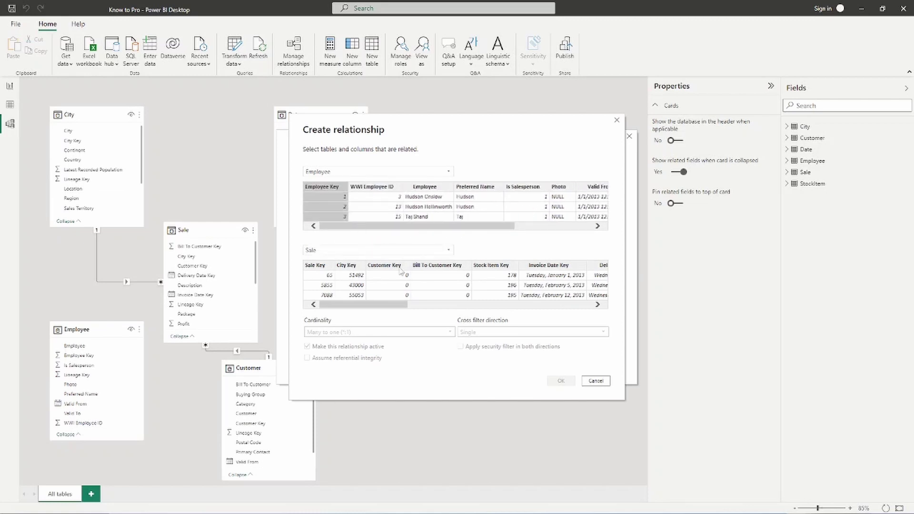
{"action": "left_click", "coordinate": [318, 275]}
{"action": "left_click_drag", "start_coordinate": [388, 305], "coordinate": [449, 285]}
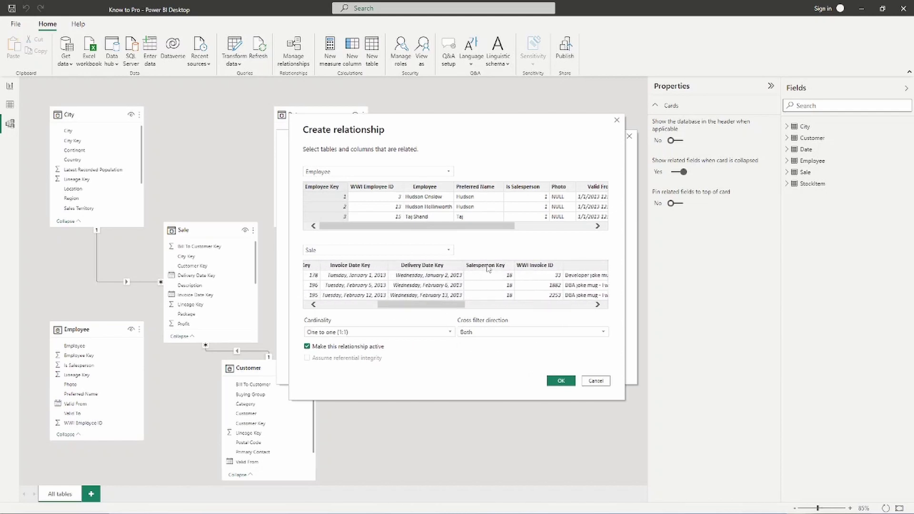
{"action": "left_click", "coordinate": [489, 268]}
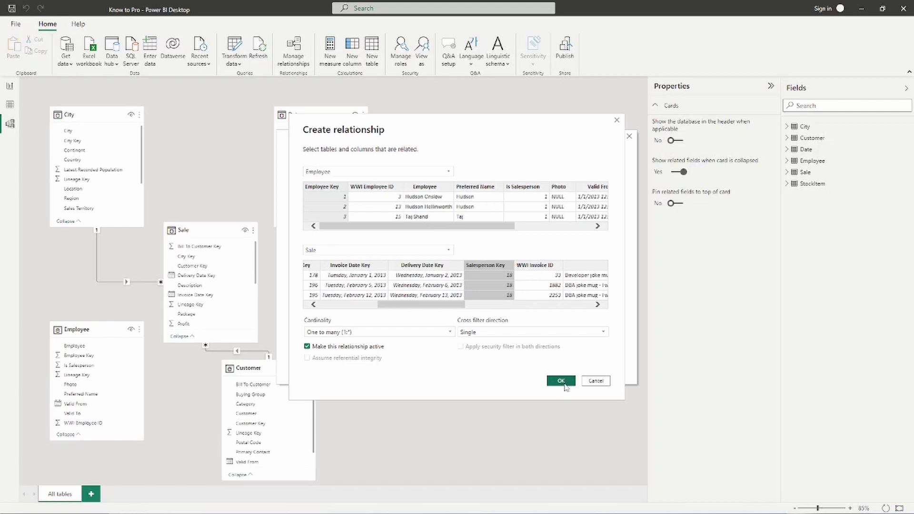
{"action": "left_click", "coordinate": [562, 383]}
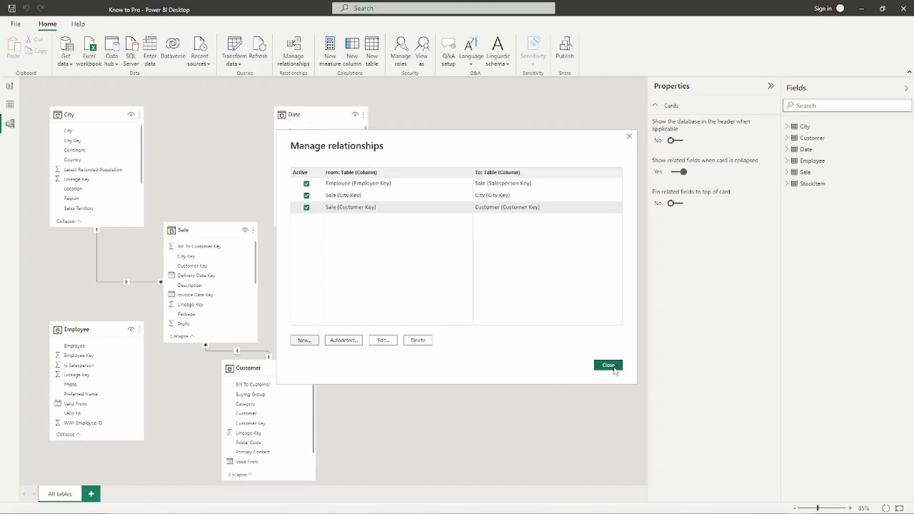
{"action": "left_click", "coordinate": [608, 365]}
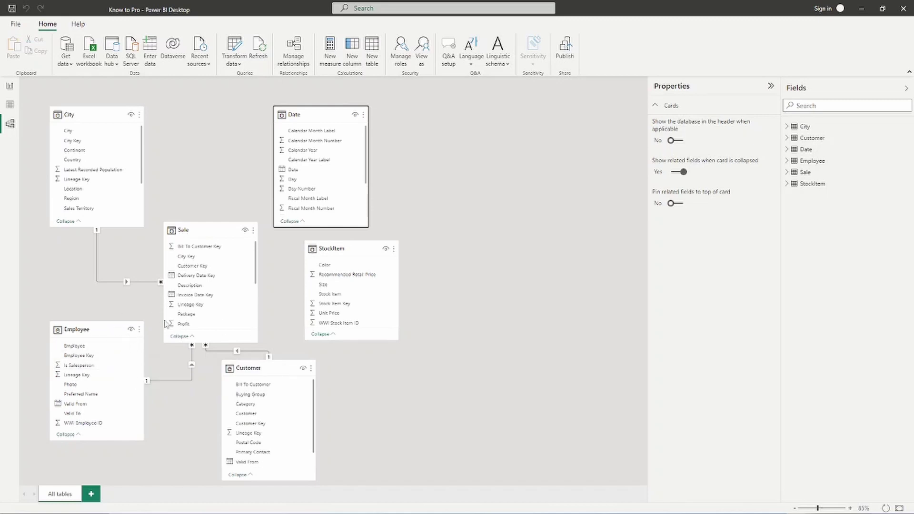
Join StockItem's Stock Item Key to Sale's Stock Item Key as the fourth, one-to-many relationship
{"action": "left_click_drag", "start_coordinate": [333, 248], "coordinate": [341, 245]}
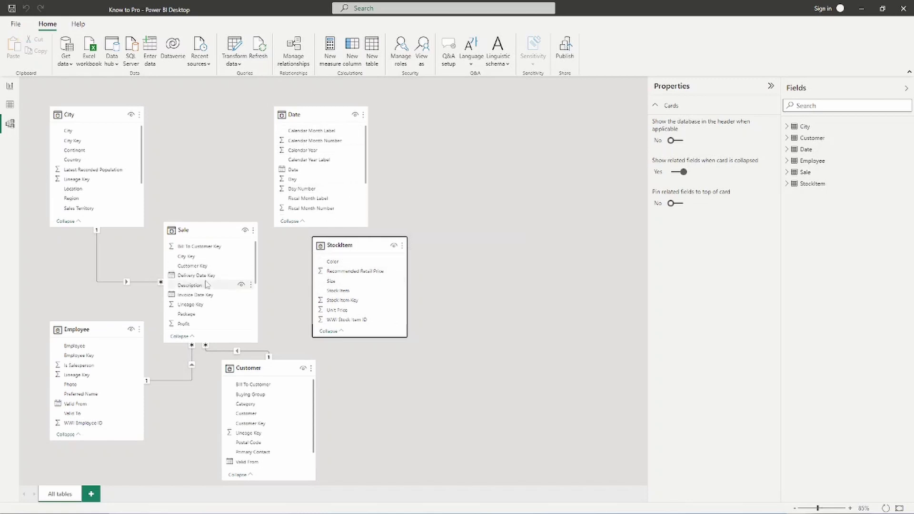
{"action": "scroll", "coordinate": [206, 285], "scroll_direction": "down", "scroll_amount": 3}
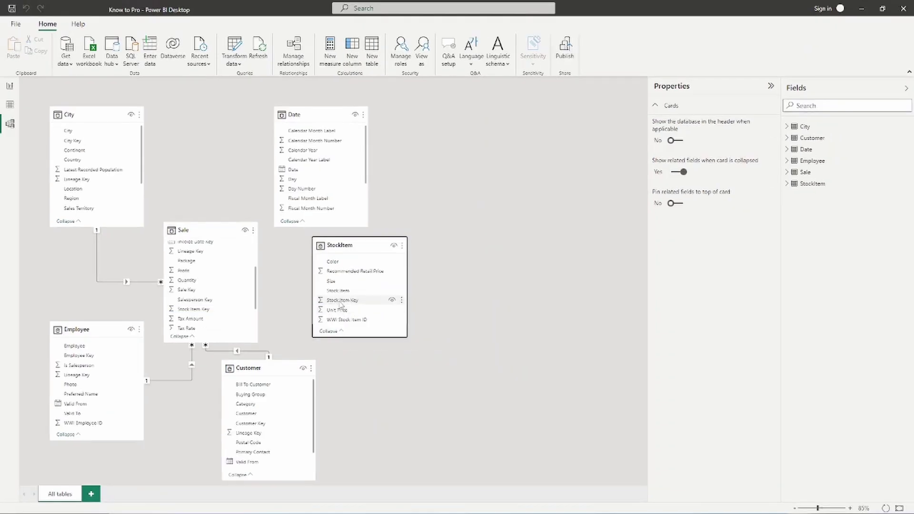
{"action": "left_click_drag", "start_coordinate": [338, 305], "coordinate": [190, 312]}
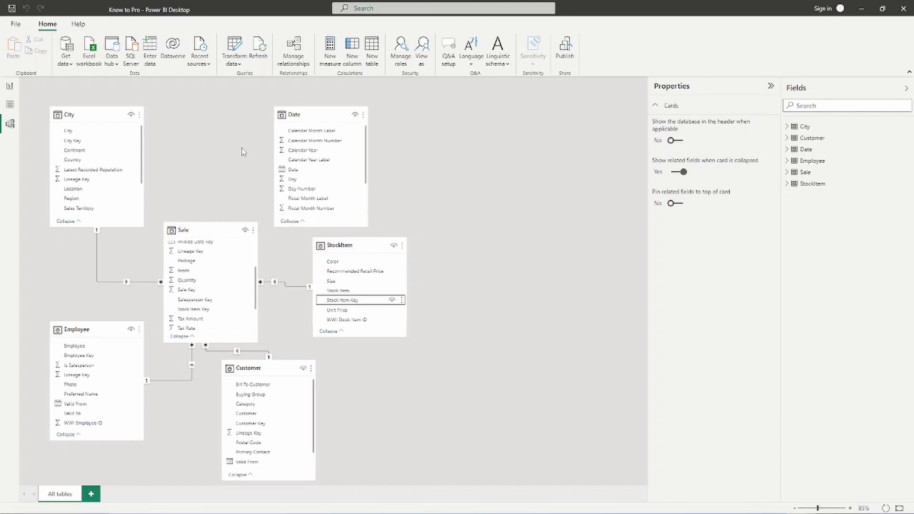
{"action": "scroll", "coordinate": [198, 285], "scroll_direction": "up", "scroll_amount": 2}
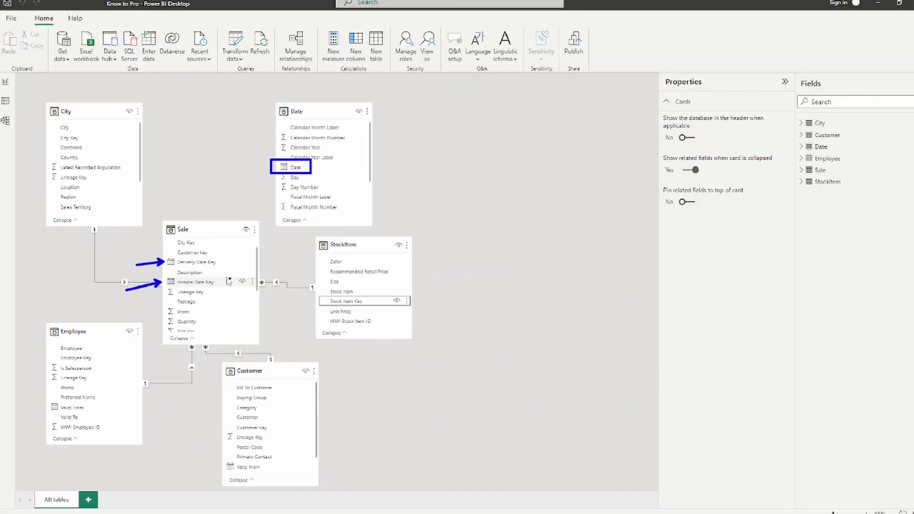
{"action": "scroll", "coordinate": [258, 305], "scroll_direction": "down", "scroll_amount": 3}
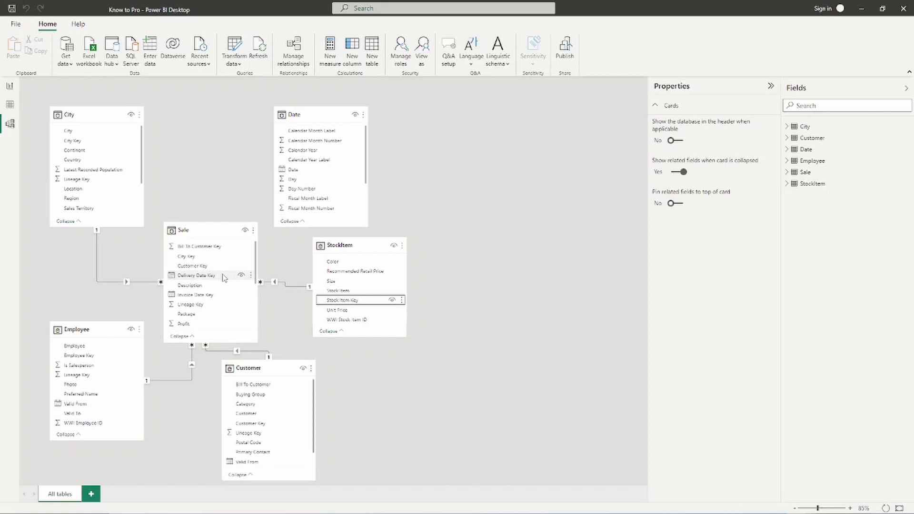
Link a Sale date key such as Delivery Date Key to the Date table's Date field, one-to-many
{"action": "left_click", "coordinate": [295, 170]}
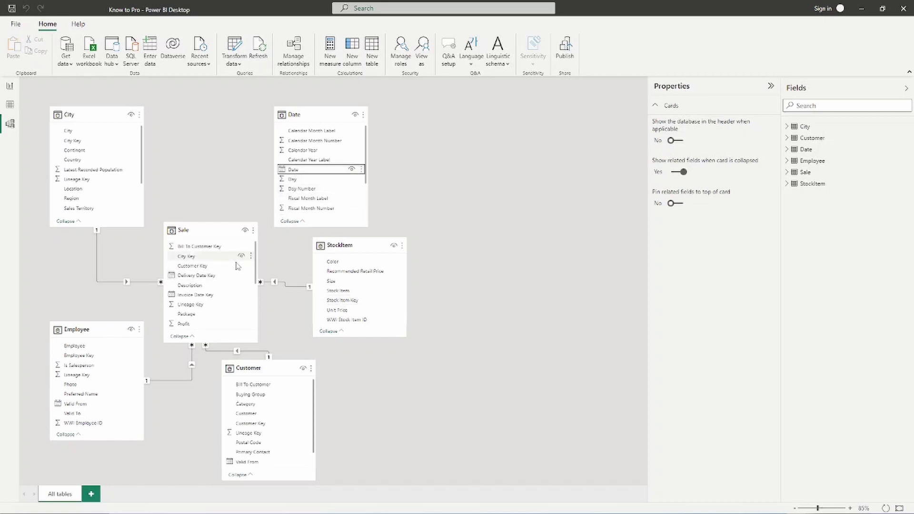
{"action": "mouse_move", "coordinate": [210, 279]}
{"action": "left_mouse_down"}
{"action": "mouse_move", "coordinate": [281, 224]}
{"action": "mouse_move", "coordinate": [295, 177]}
{"action": "mouse_move", "coordinate": [167, 278]}
{"action": "mouse_move", "coordinate": [194, 280]}
{"action": "left_mouse_up"}
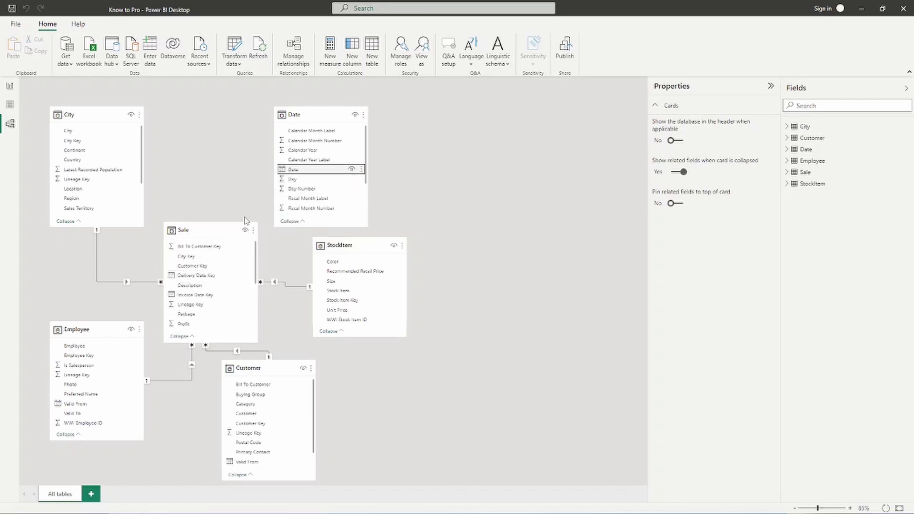
{"action": "left_click_drag", "start_coordinate": [336, 165], "coordinate": [337, 165]}
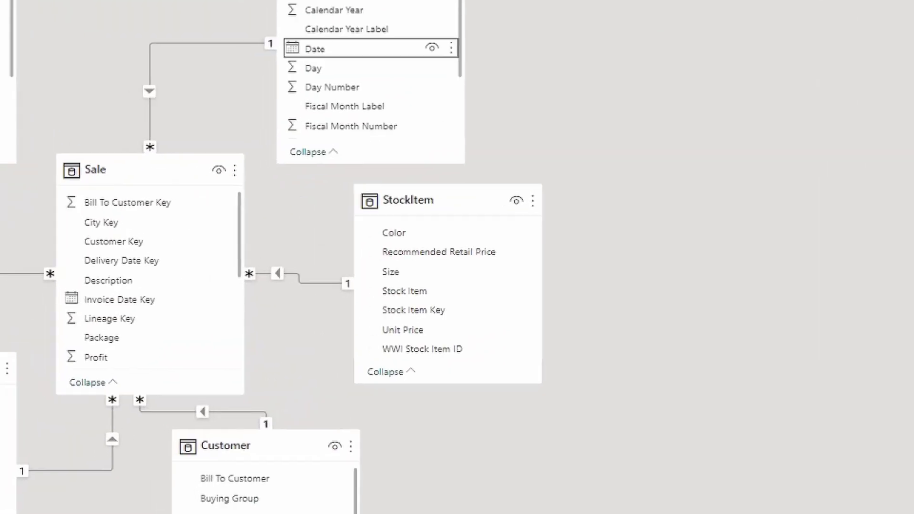
{"action": "left_click_drag", "start_coordinate": [289, 264], "coordinate": [304, 209]}
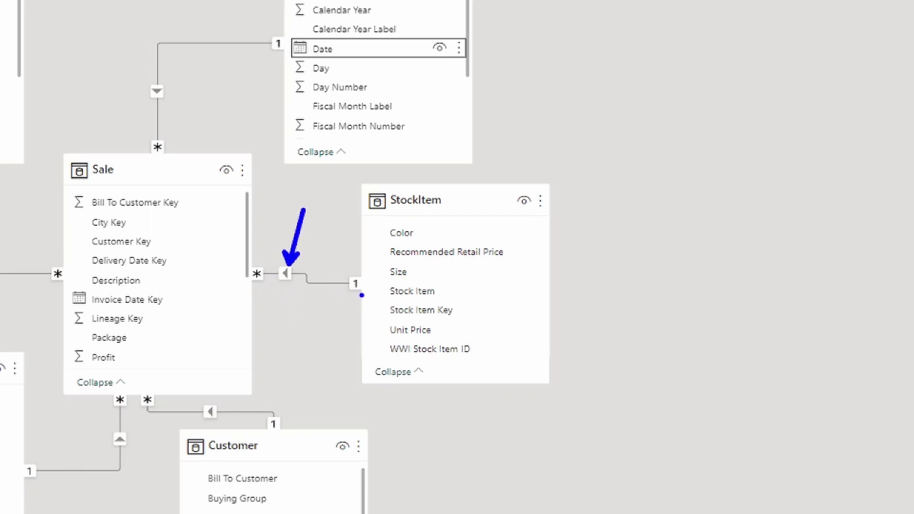
{"action": "mouse_move", "coordinate": [342, 297]}
{"action": "left_mouse_down"}
{"action": "mouse_move", "coordinate": [309, 302]}
{"action": "mouse_move", "coordinate": [271, 289]}
{"action": "left_mouse_up"}
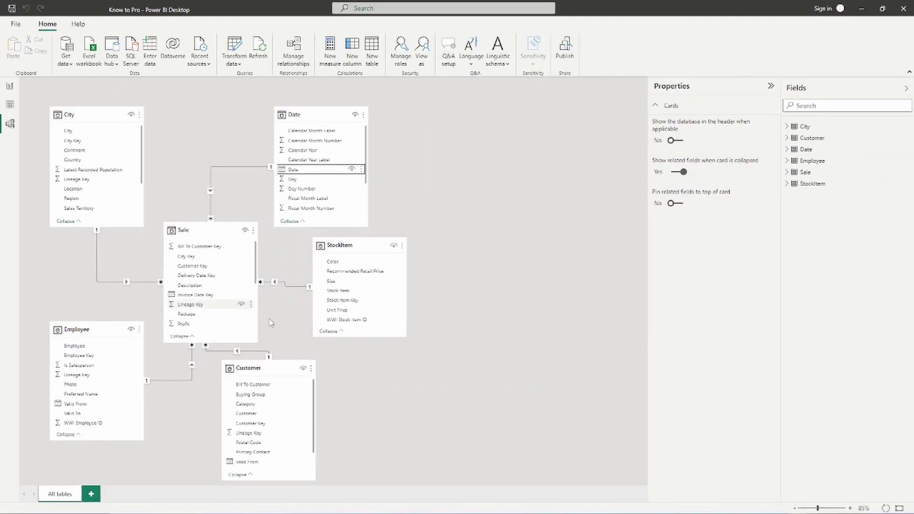
In Data view, collapse the Customer and Sale field lists and display StockItem's 360 rows
{"action": "left_click", "coordinate": [12, 106]}
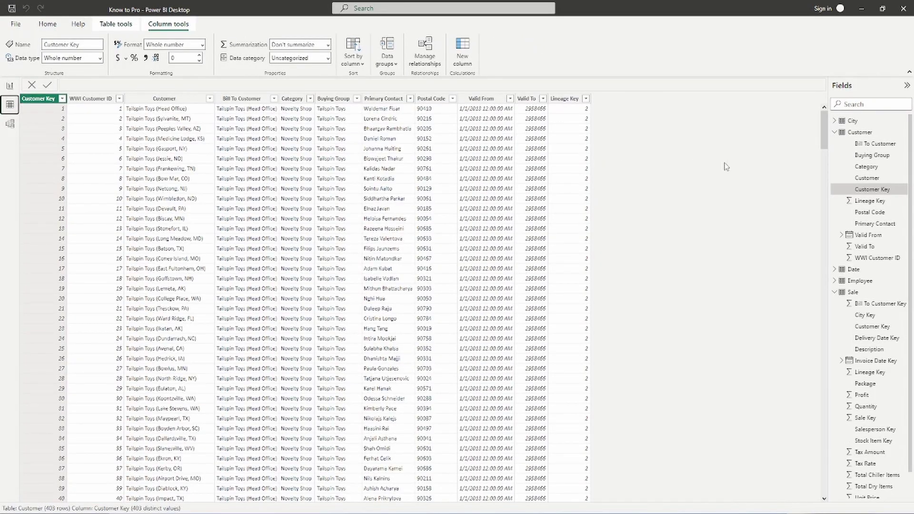
{"action": "left_click", "coordinate": [834, 132]}
{"action": "left_click", "coordinate": [835, 166]}
{"action": "left_click", "coordinate": [859, 177]}
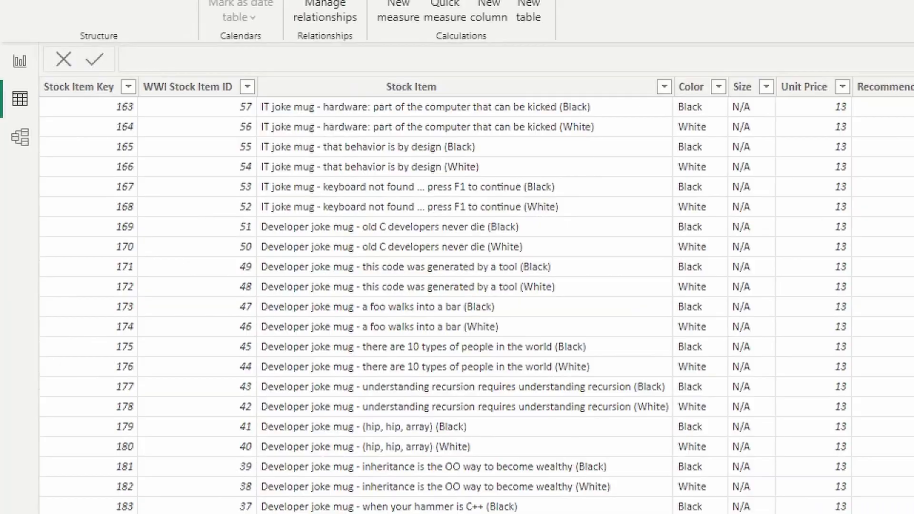
Locate Stock Item Key 163 in StockItem, then display the Sale table's rows
{"action": "mouse_move", "coordinate": [97, 98]}
{"action": "left_mouse_down"}
{"action": "mouse_move", "coordinate": [339, 117]}
{"action": "mouse_move", "coordinate": [321, 119]}
{"action": "left_mouse_up"}
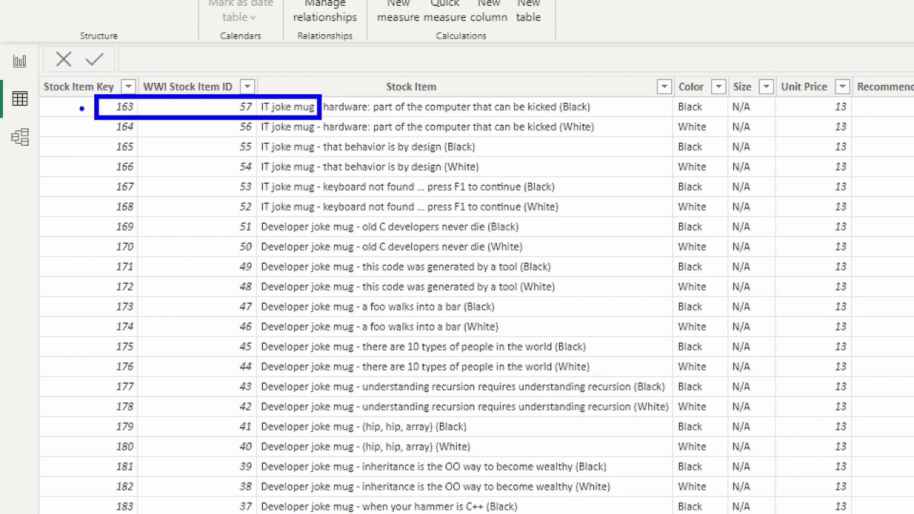
{"action": "left_click_drag", "start_coordinate": [89, 111], "coordinate": [46, 109]}
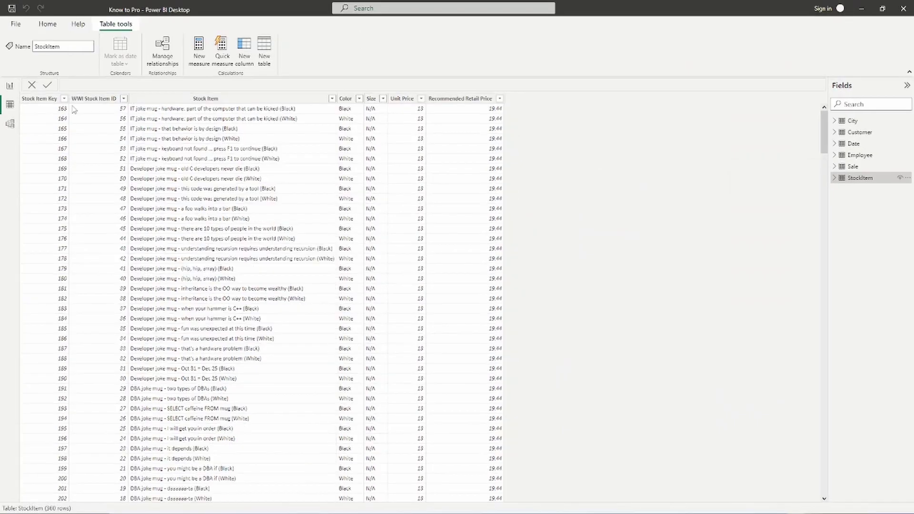
{"action": "left_click", "coordinate": [857, 168]}
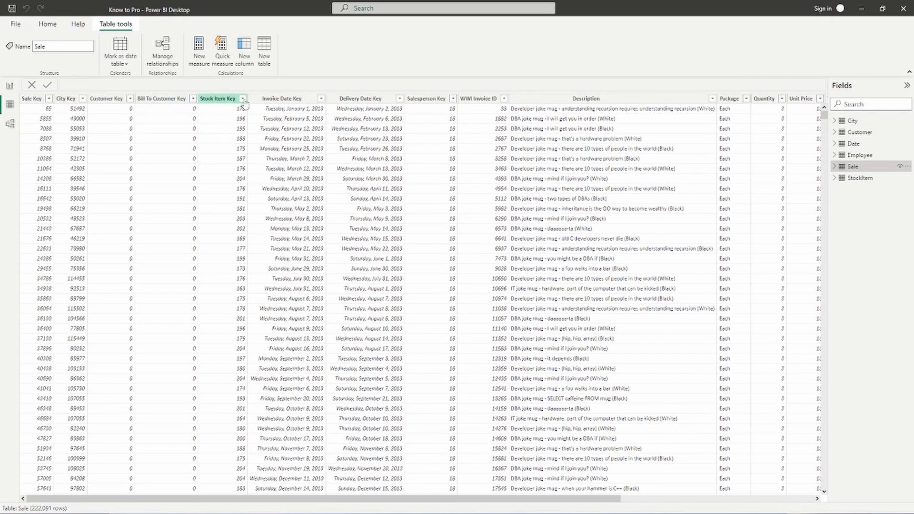
Filter Sale's Stock Item Key column to the value 163, narrowing 222,091 rows to 1,014
{"action": "left_click", "coordinate": [243, 98]}
{"action": "left_click", "coordinate": [276, 181]}
{"action": "type", "text": "163"}
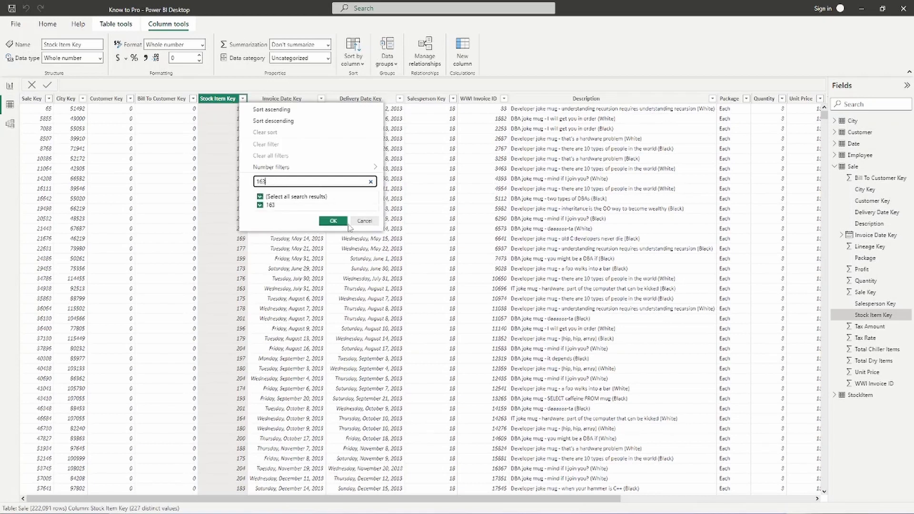
{"action": "left_click", "coordinate": [334, 221]}
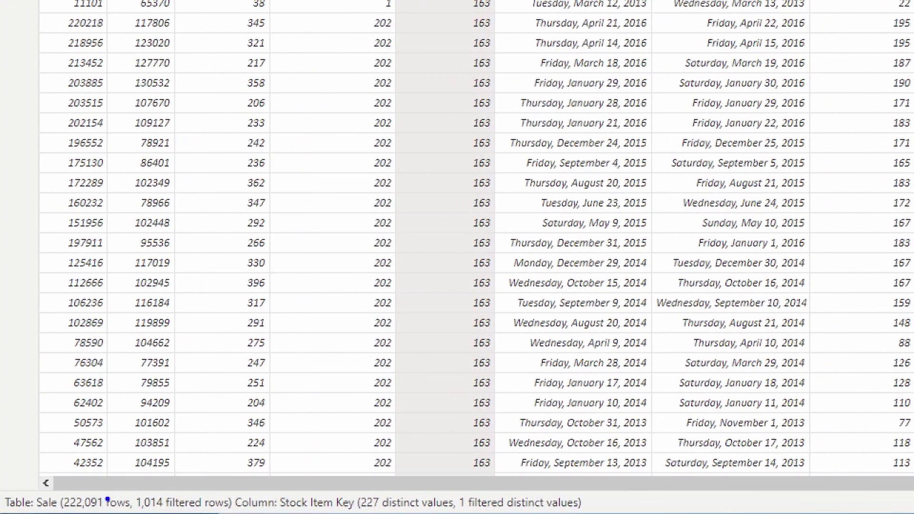
{"action": "mouse_move", "coordinate": [126, 488]}
{"action": "left_mouse_down"}
{"action": "mouse_move", "coordinate": [138, 500]}
{"action": "mouse_move", "coordinate": [241, 512]}
{"action": "left_mouse_up"}
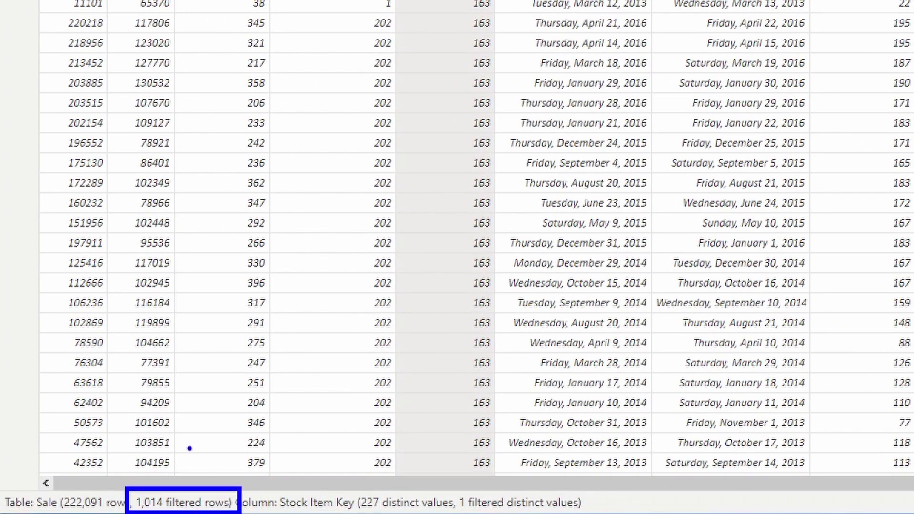